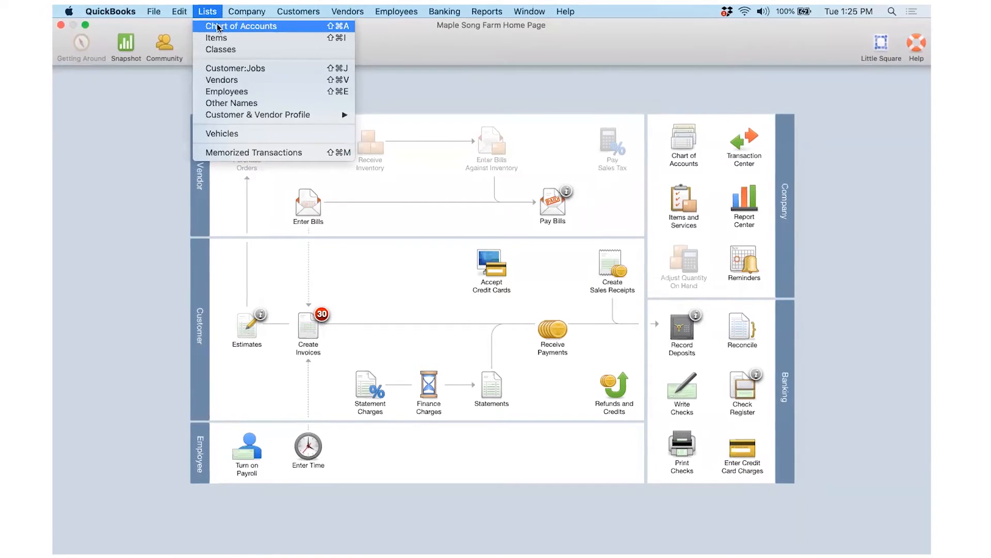
# Open the company's Chart of Accounts and look over the existing expense accounts.
pyautogui.moveTo(243, 11)
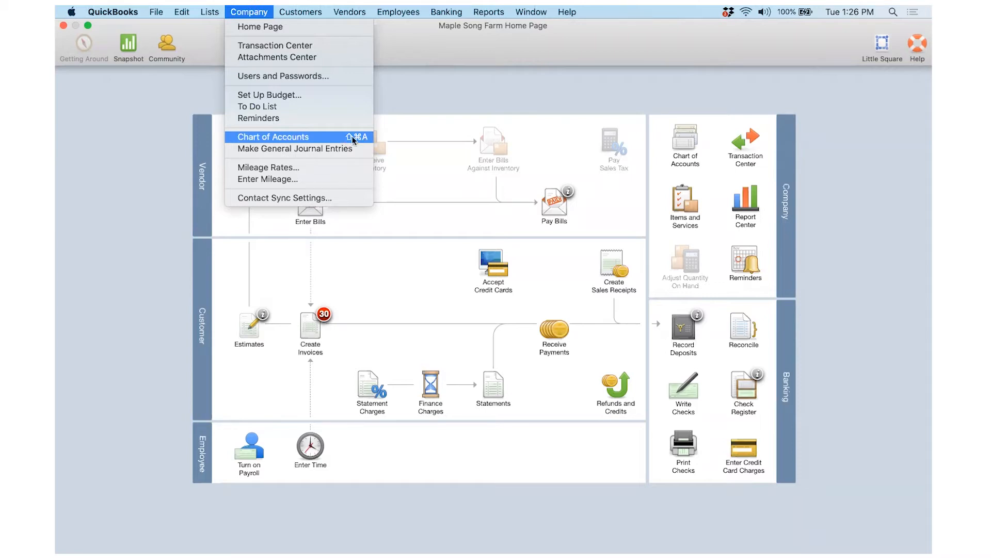
pyautogui.click(309, 140)
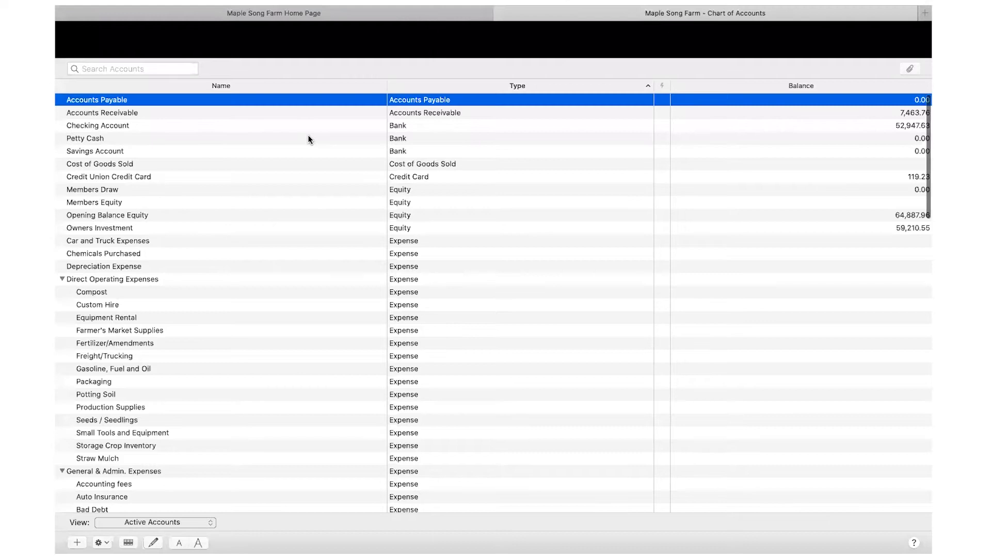
pyautogui.scroll(-5, 308, 140)
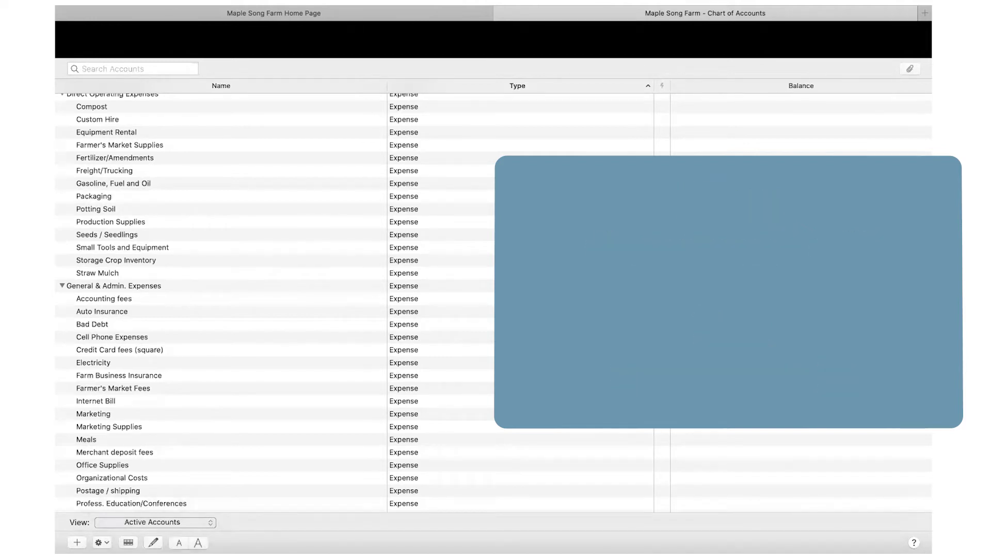
# Start a new account of type Expense and name it Greenhouse Supplies.
pyautogui.press('super+n')
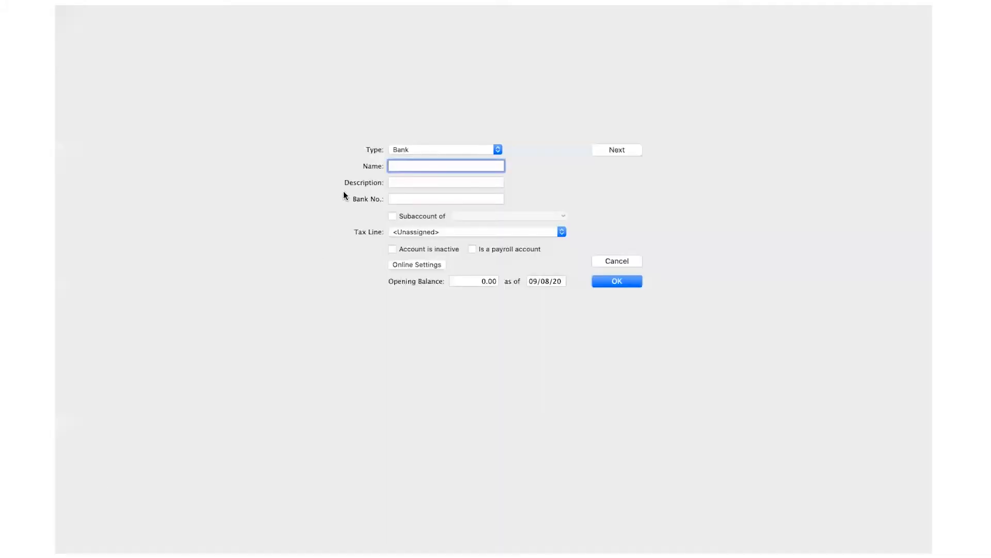
pyautogui.click(465, 149)
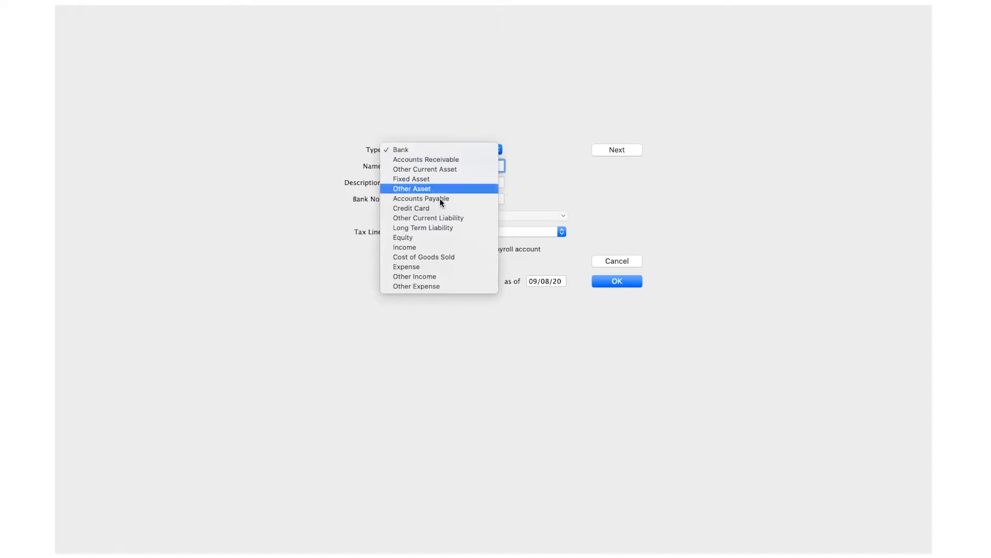
pyautogui.click(417, 266)
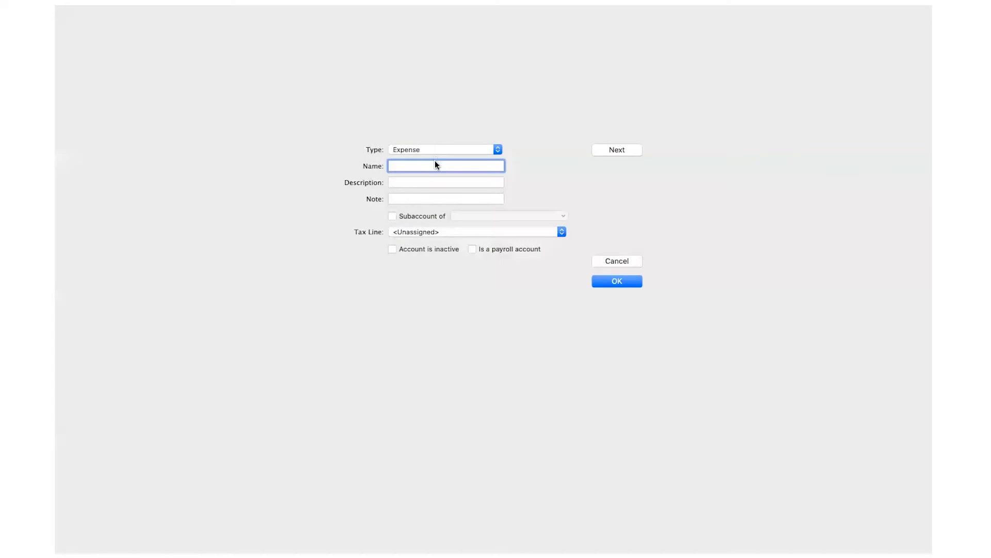
pyautogui.write('Greenhouse Supplies')
pyautogui.click(443, 182)
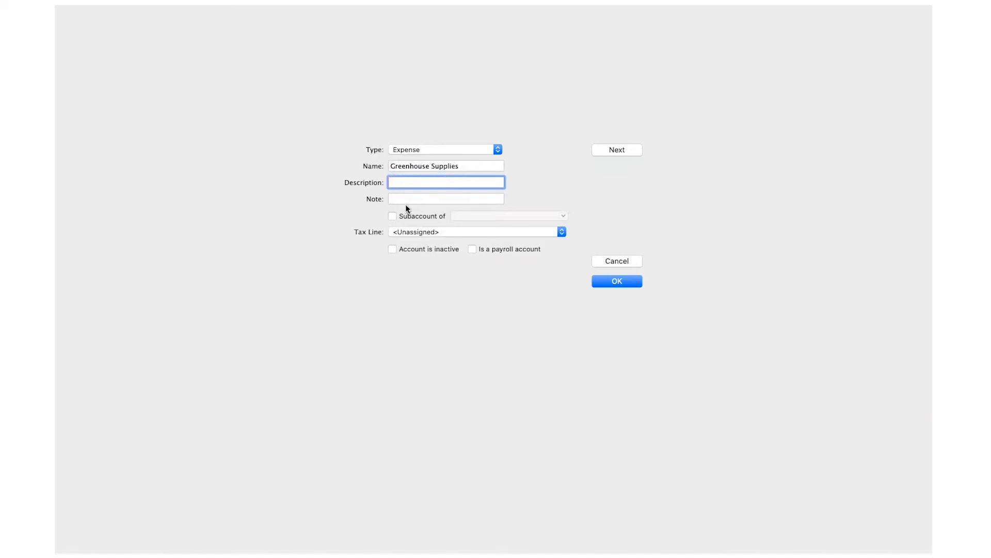
# Make the new Greenhouse Supplies account a subaccount of Direct Operating Expenses.
pyautogui.click(392, 215)
pyautogui.click(486, 214)
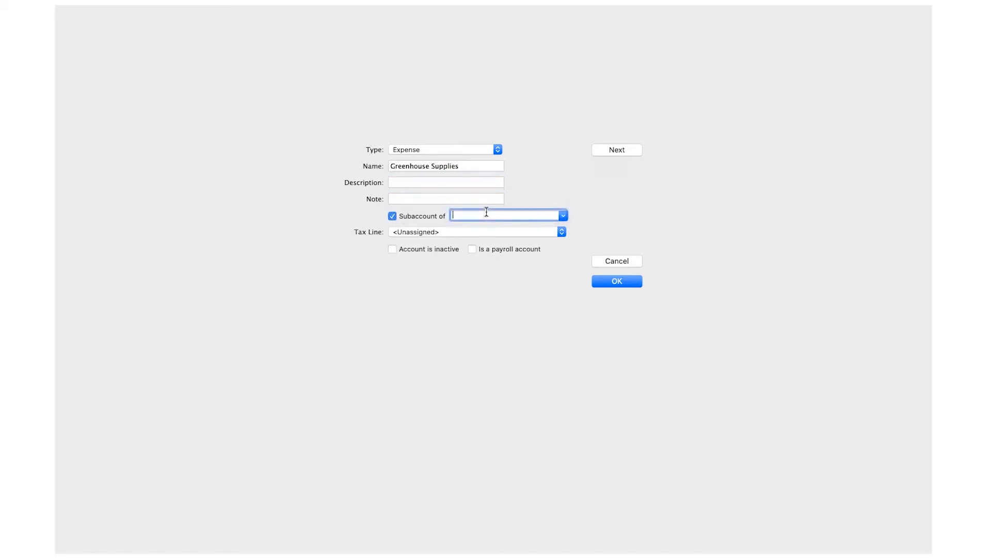
pyautogui.write('D')
pyautogui.press('Tab')
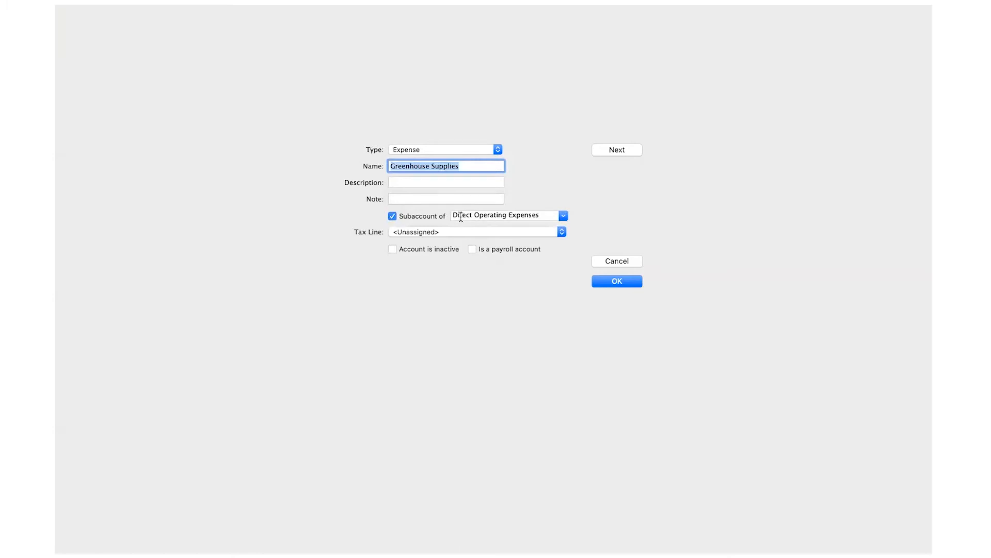
# Assign the tax line Schedule F: Supplies purchased to Greenhouse Supplies and save the new account.
pyautogui.click(436, 233)
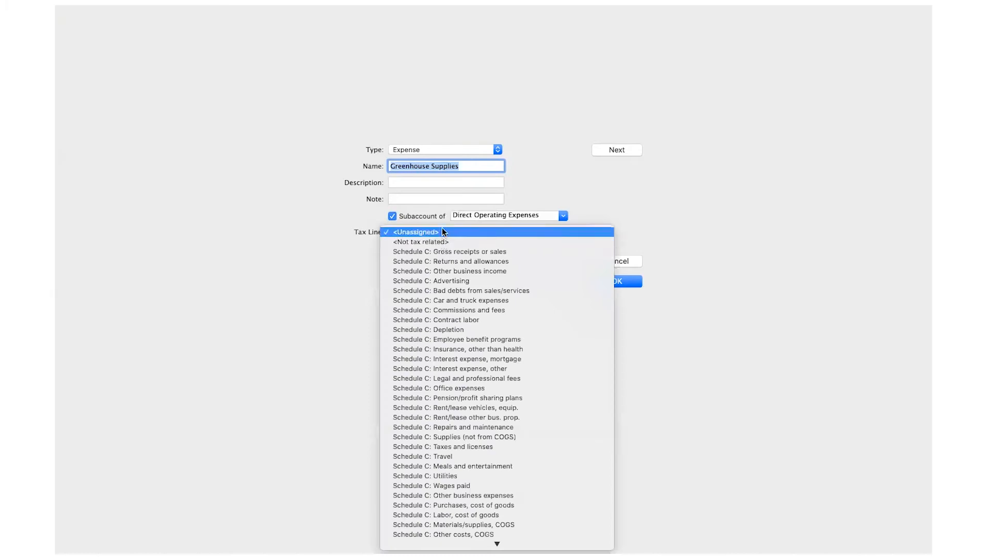
pyautogui.click(475, 214)
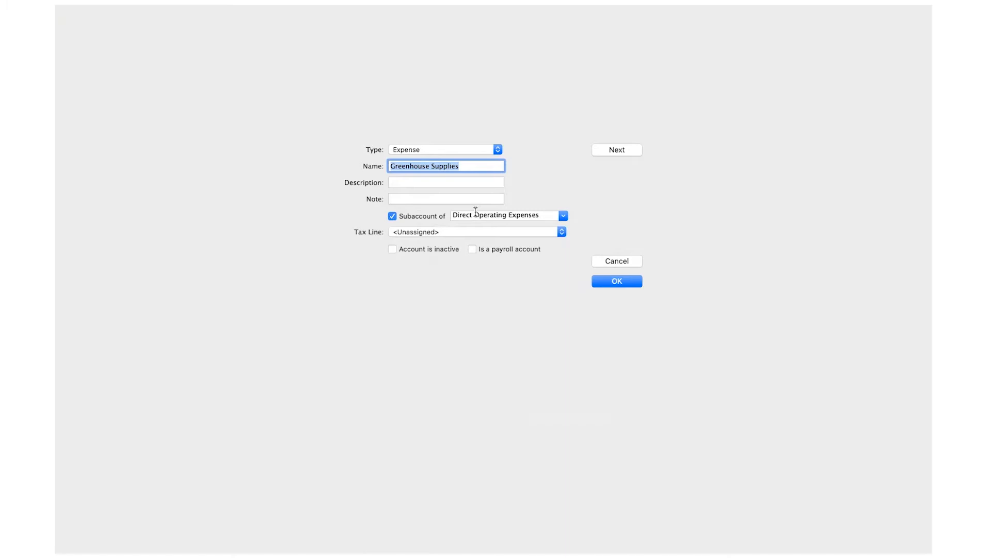
pyautogui.click(562, 233)
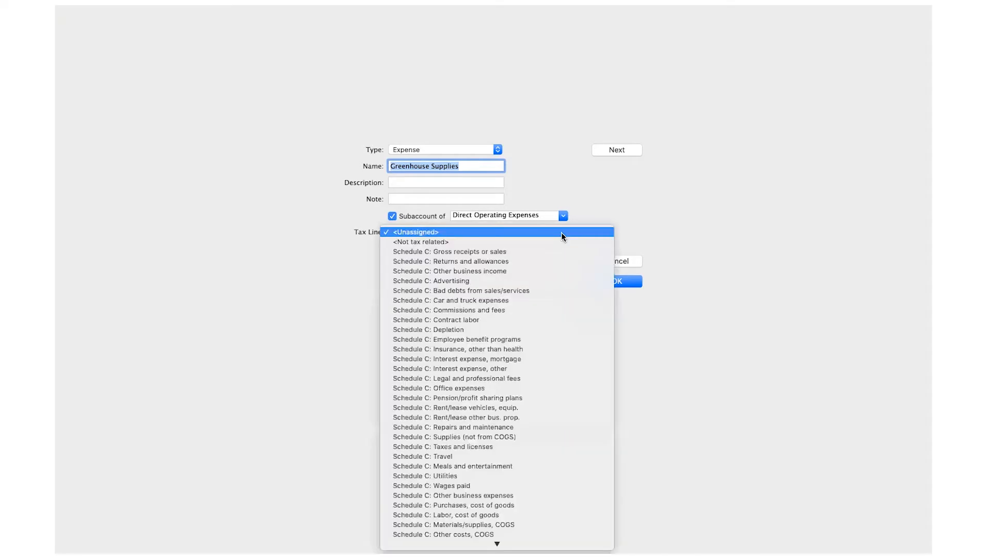
pyautogui.scroll(-10, 530, 312)
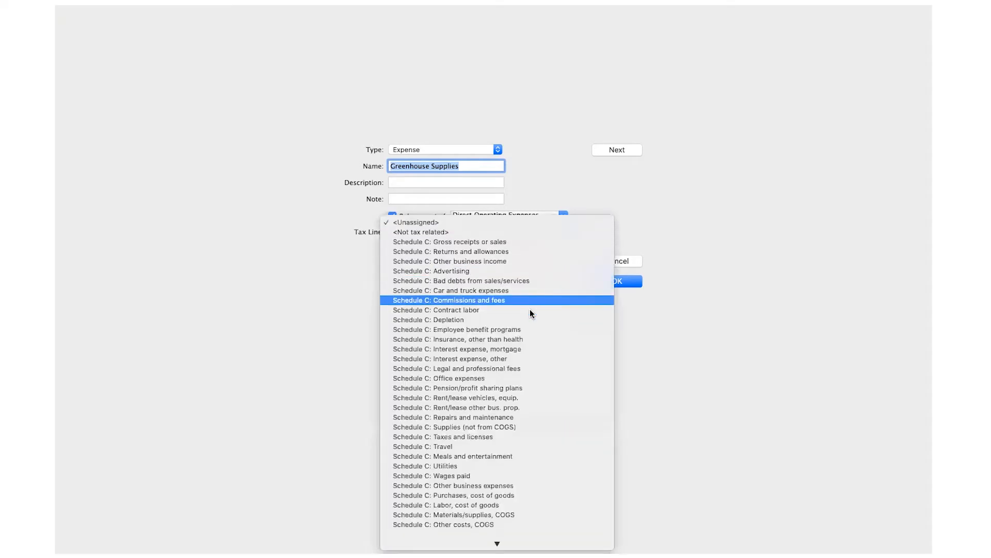
pyautogui.scroll(-5, 530, 309)
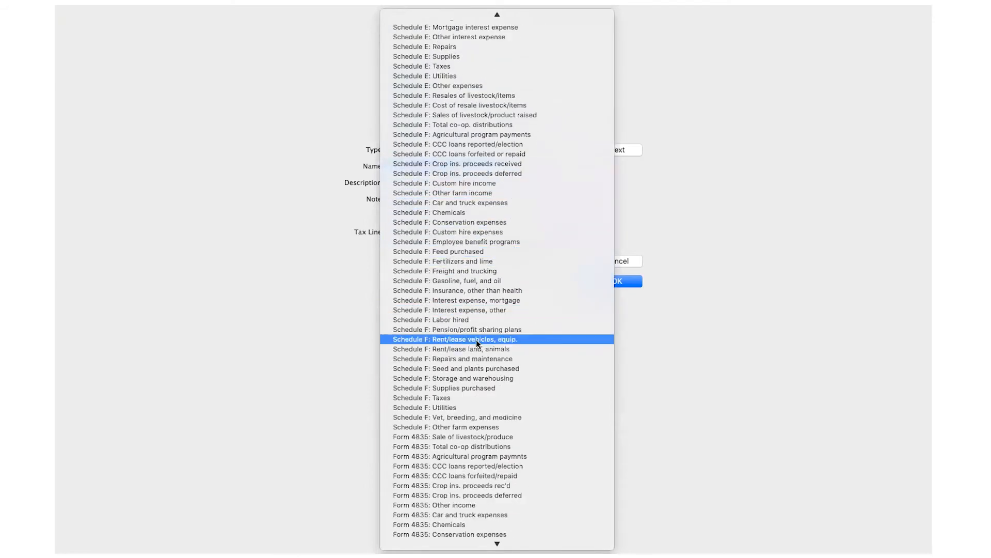
pyautogui.click(474, 389)
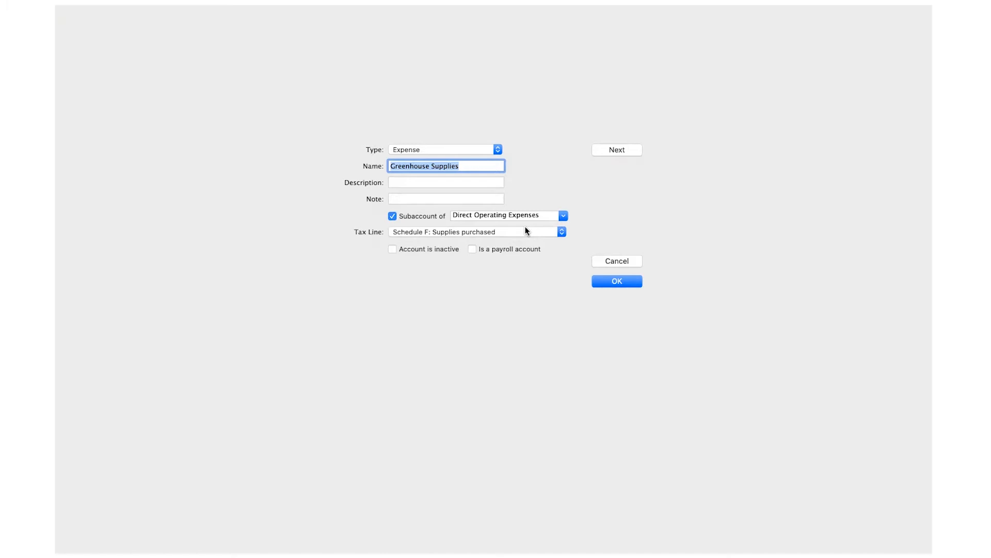
pyautogui.click(616, 282)
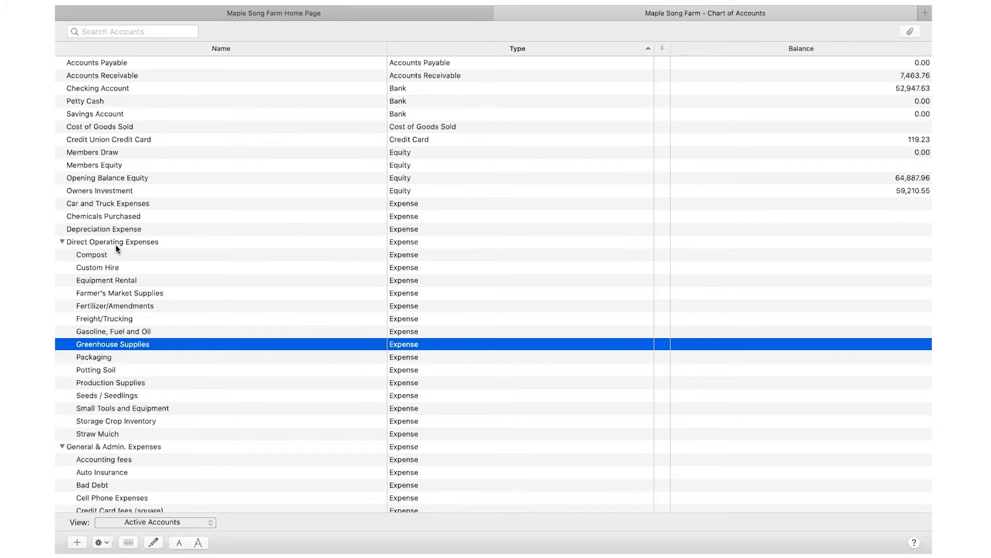
# Edit the Chemicals Purchased account to make it a subaccount of Direct Operating Expenses, and save it.
pyautogui.click(107, 214)
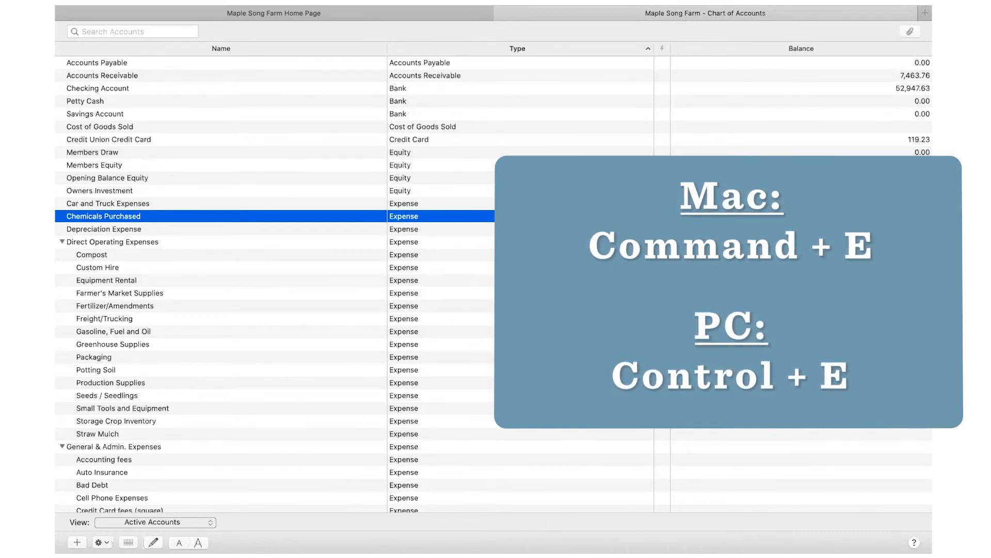
pyautogui.press('super+e')
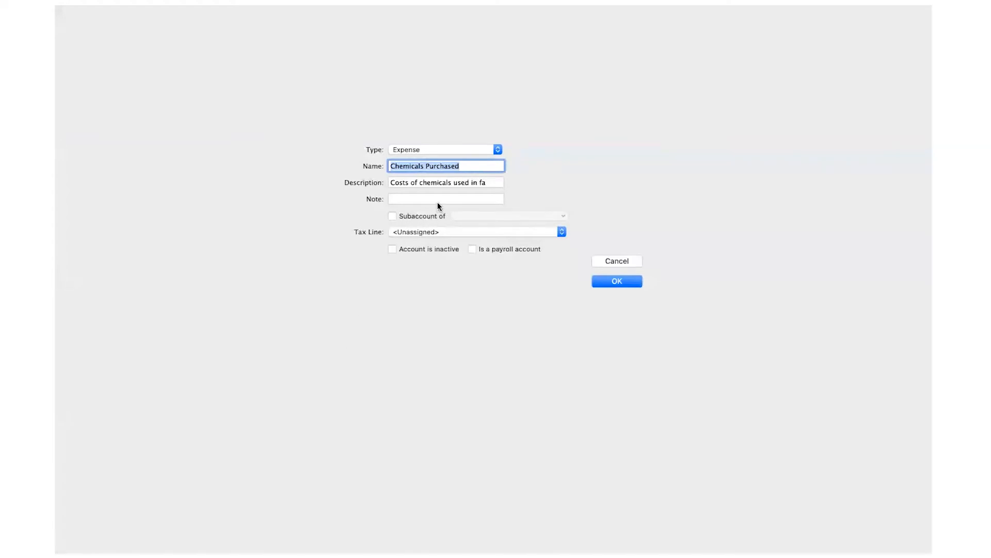
pyautogui.click(413, 216)
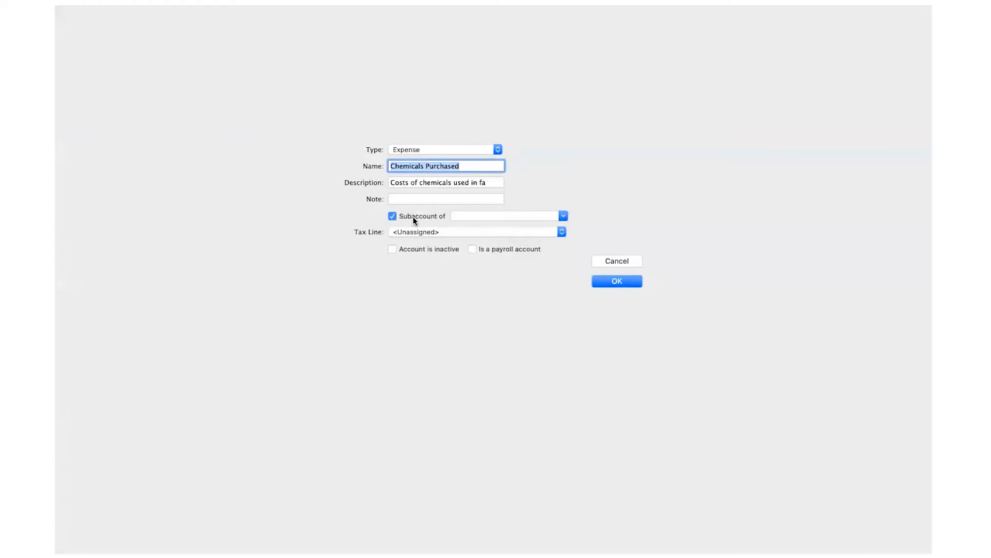
pyautogui.click(486, 215)
pyautogui.write('d i')
pyautogui.press('Tab')
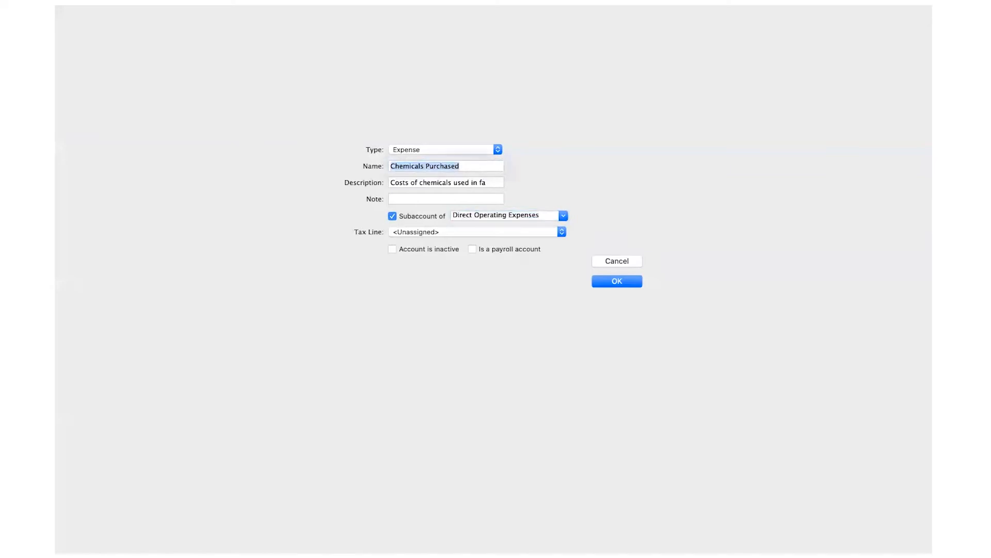
pyautogui.click(605, 284)
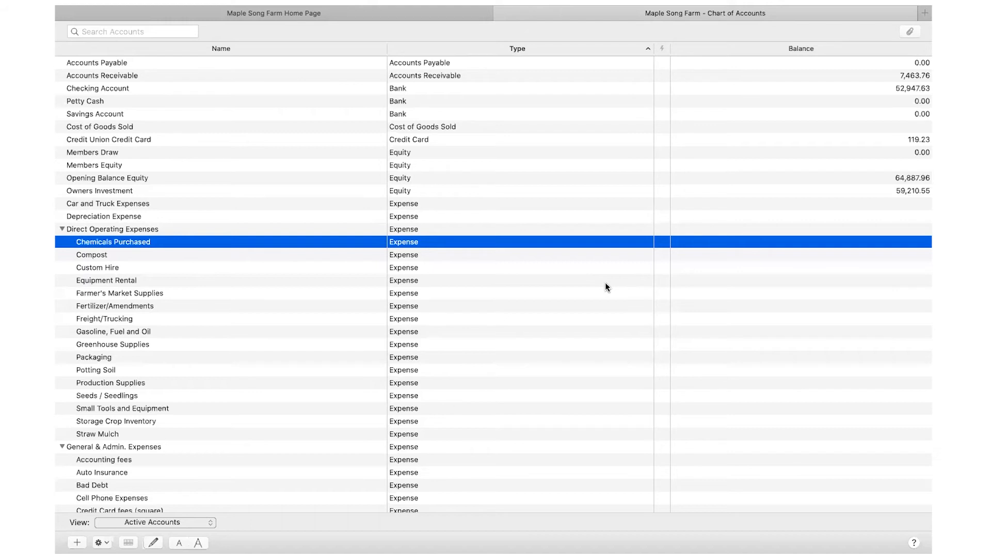
# Rename the Credit Card fees (square) account under General & Admin. Expenses as Credit Card Fees and save it.
pyautogui.scroll(-10, 354, 368)
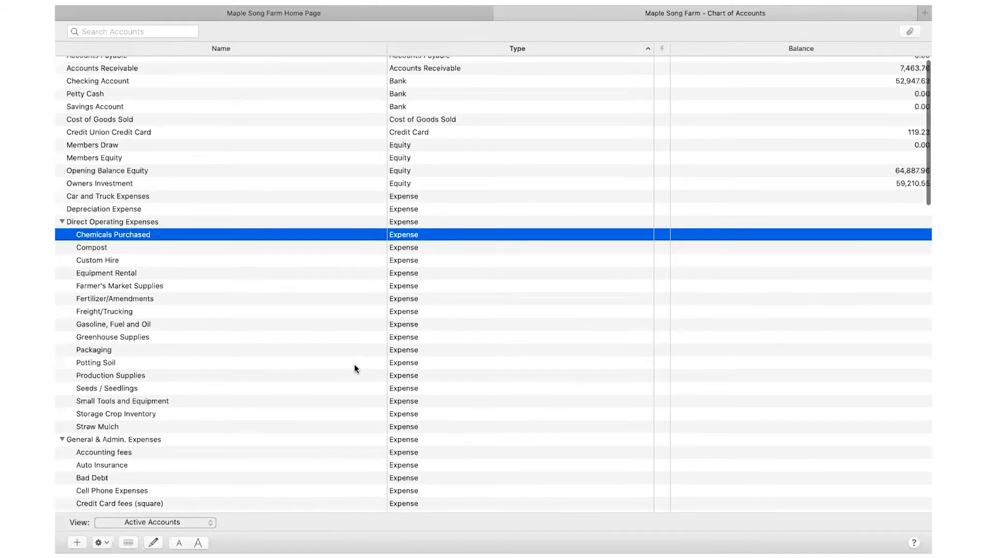
pyautogui.scroll(-1, 354, 368)
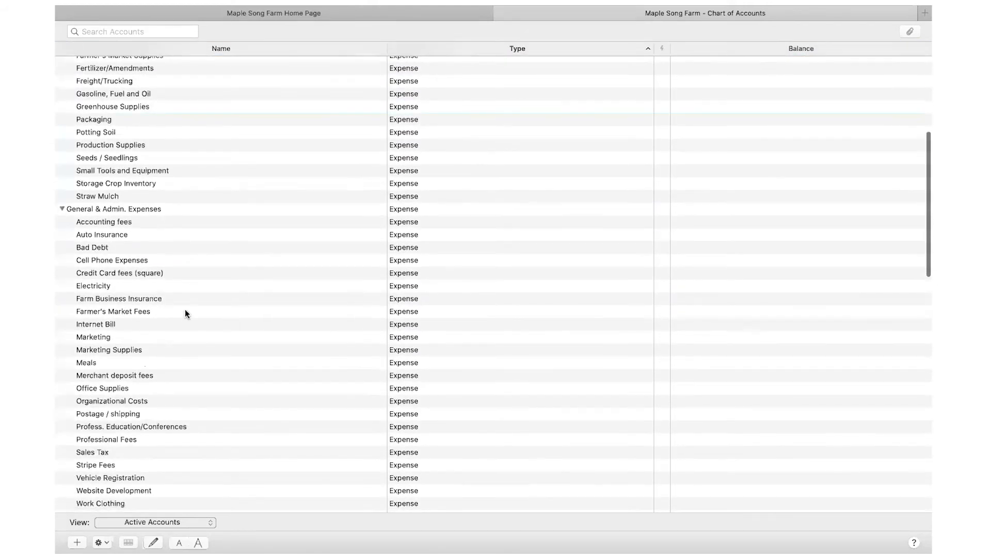
pyautogui.click(175, 274)
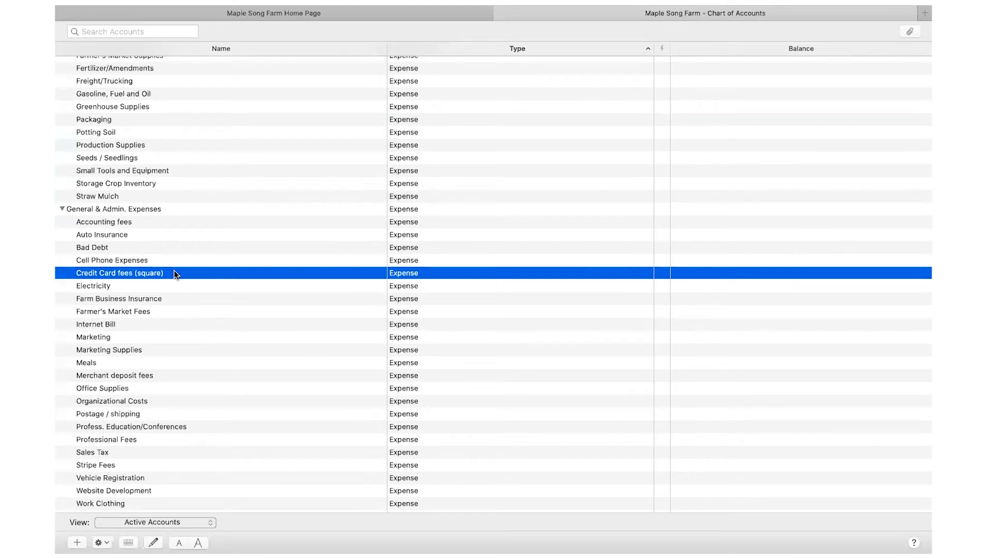
pyautogui.click(96, 465)
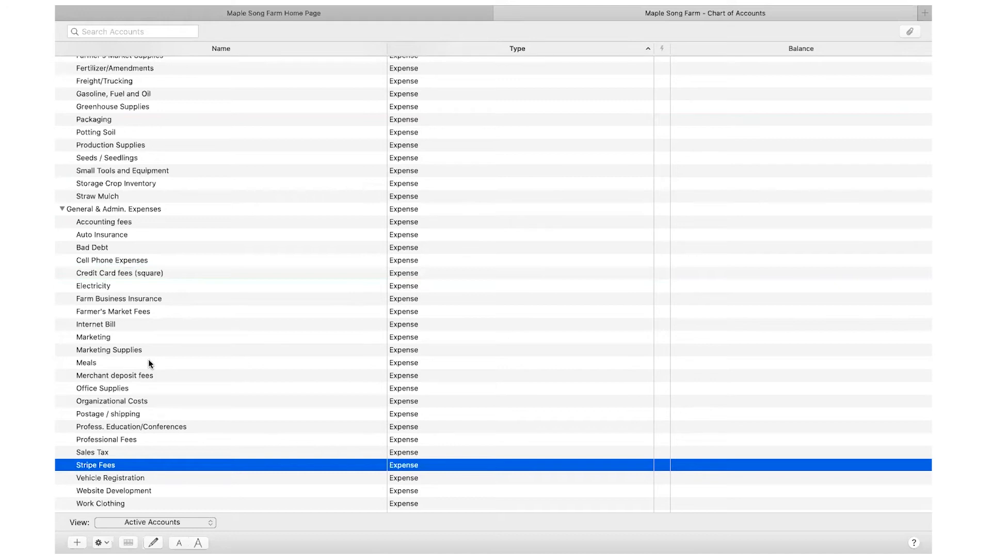
pyautogui.click(164, 272)
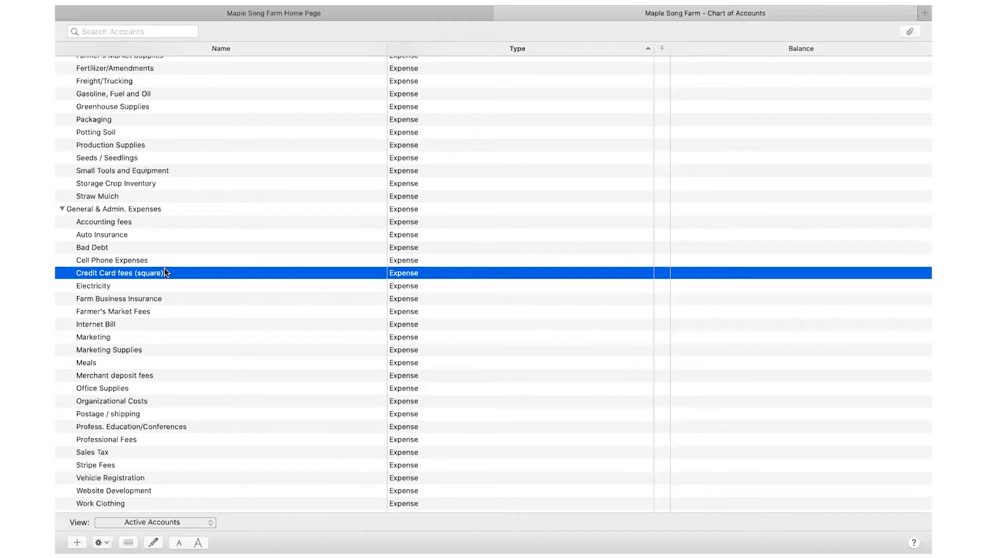
pyautogui.doubleClick(165, 272)
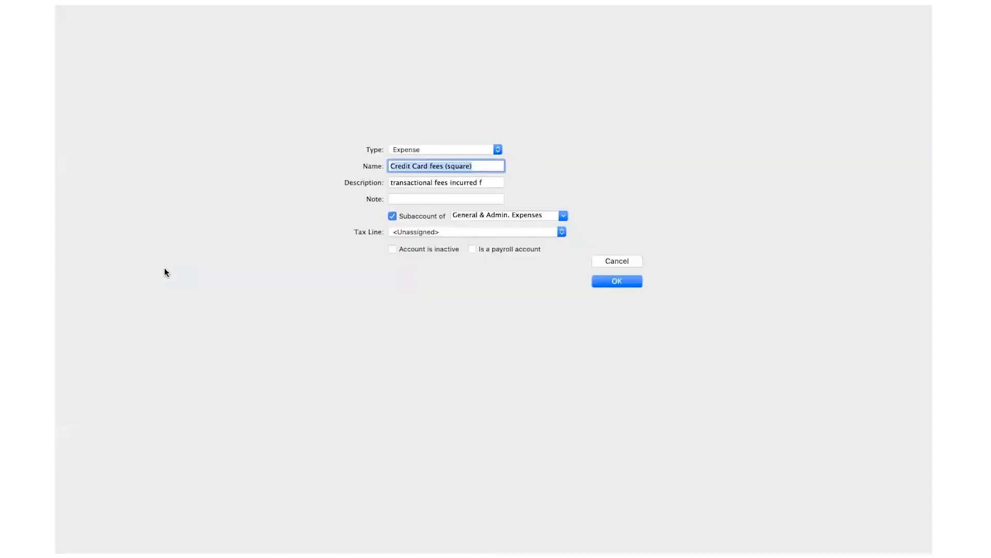
pyautogui.click(479, 167)
pyautogui.press('BackSpace')
pyautogui.press('BackSpace')
pyautogui.press('BackSpace')
pyautogui.press('BackSpace')
pyautogui.press('BackSpace')
pyautogui.press('BackSpace')
pyautogui.press('BackSpace')
pyautogui.press('BackSpace')
pyautogui.press('BackSpace')
pyautogui.press('BackSpace')
pyautogui.press('BackSpace')
pyautogui.press('BackSpace')
pyautogui.press('BackSpace')
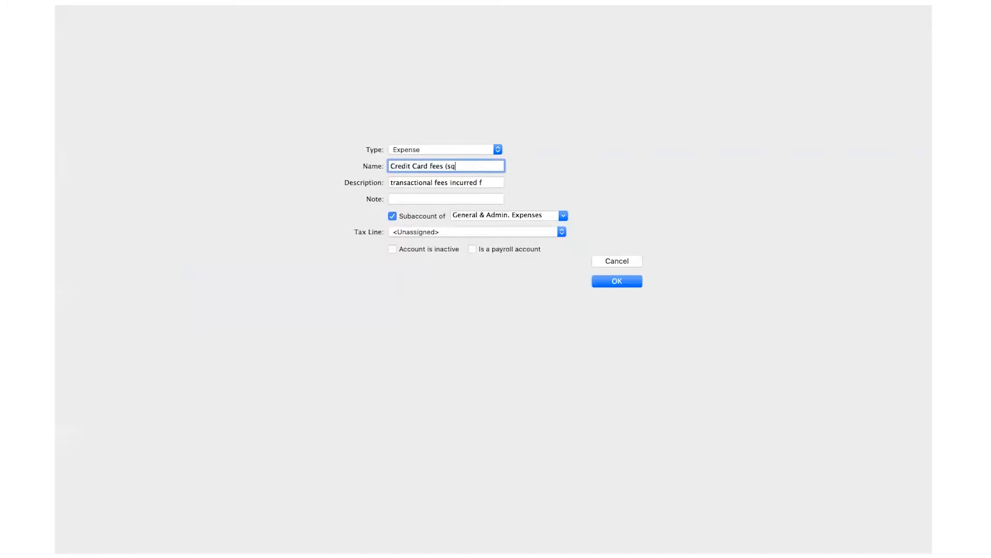
pyautogui.write('Fees')
pyautogui.press('BackSpace')
pyautogui.press('BackSpace')
pyautogui.press('BackSpace')
pyautogui.write('ees')
pyautogui.click(615, 281)
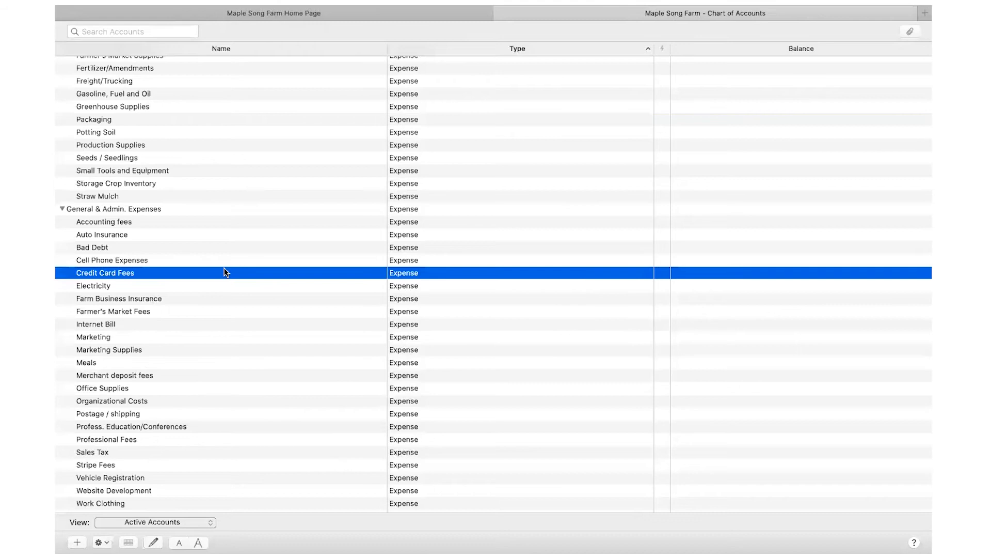
# Rename the Stripe Fees account as Credit Card Fees and merge it into the existing account of that name.
pyautogui.click(116, 464)
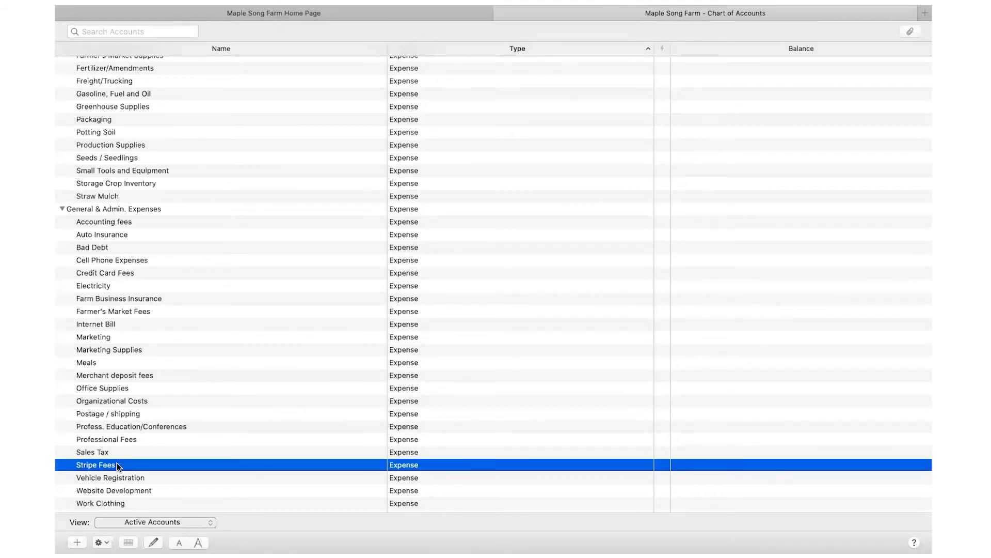
pyautogui.doubleClick(117, 463)
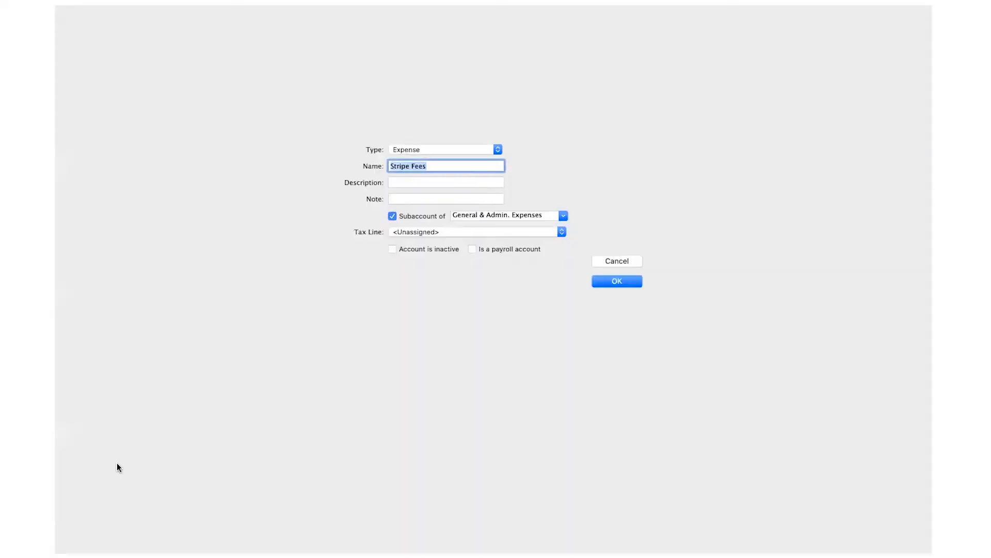
pyautogui.write('Credit Cr')
pyautogui.press('BackSpace')
pyautogui.write('ard Fees')
pyautogui.click(616, 283)
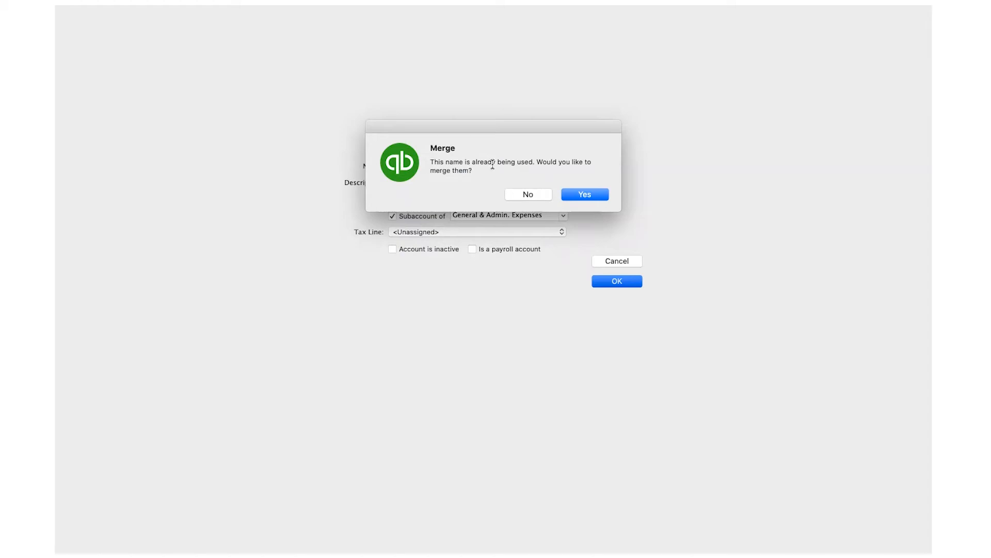
pyautogui.click(603, 195)
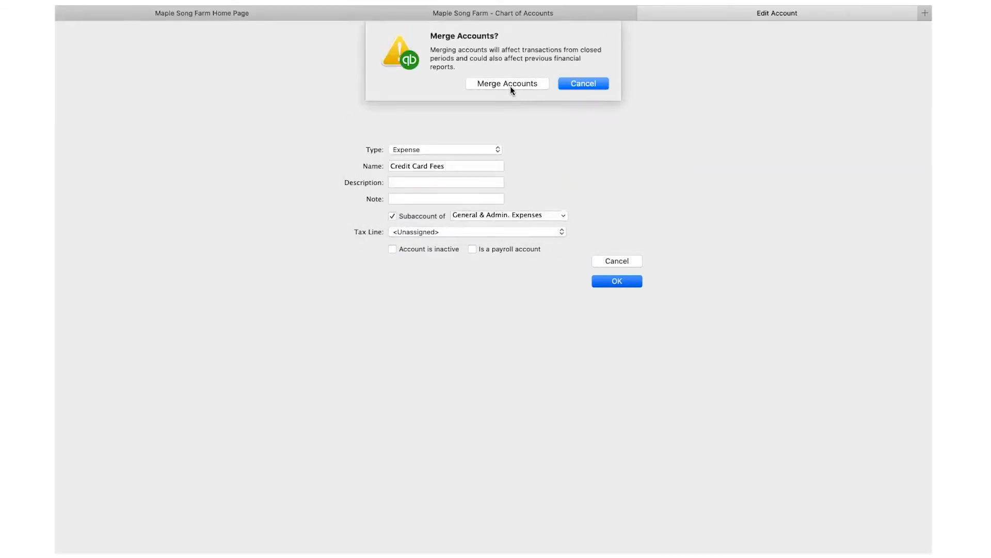
pyautogui.click(508, 84)
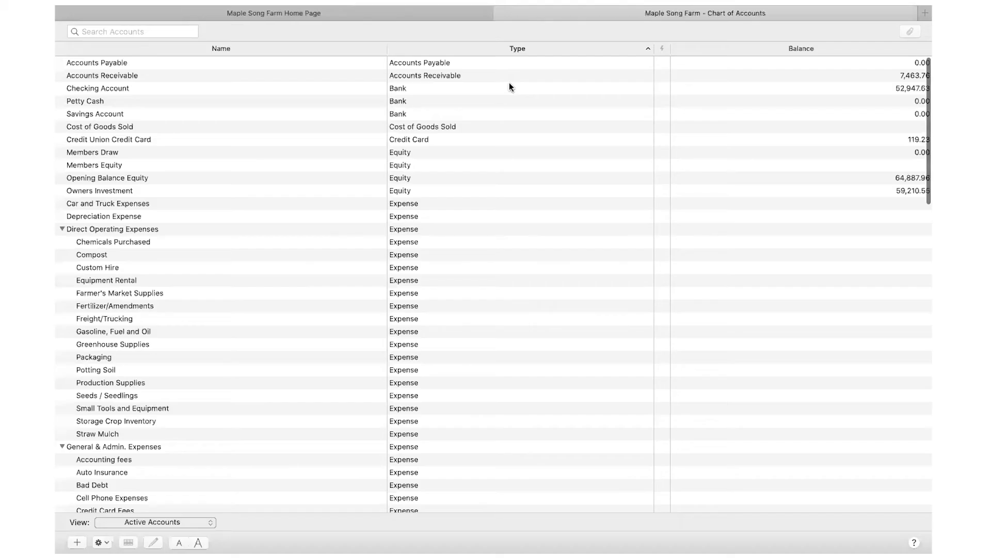
pyautogui.scroll(-7, 149, 326)
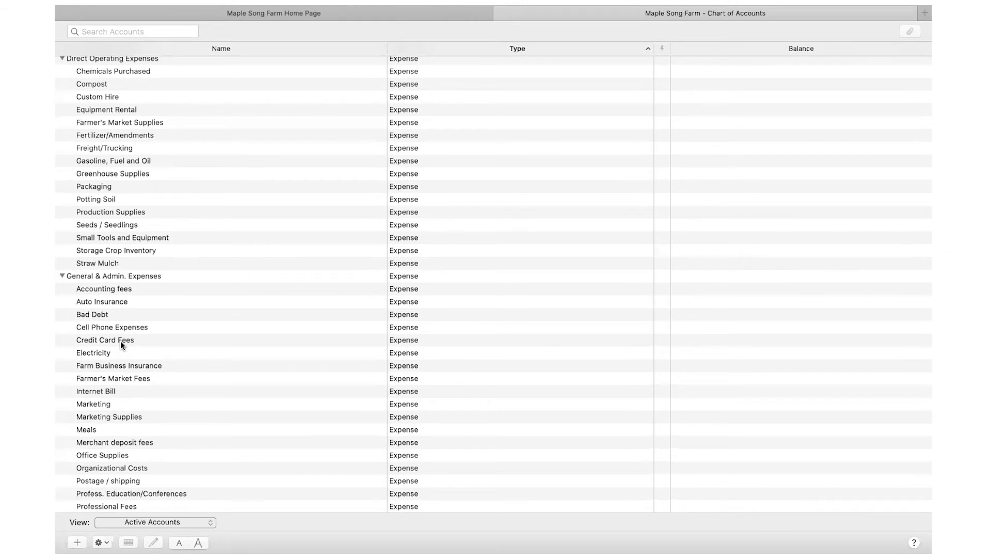
# Open a blank deposit entry for the Checking Account to view its payment method field, and close it without saving.
pyautogui.moveTo(203, 7)
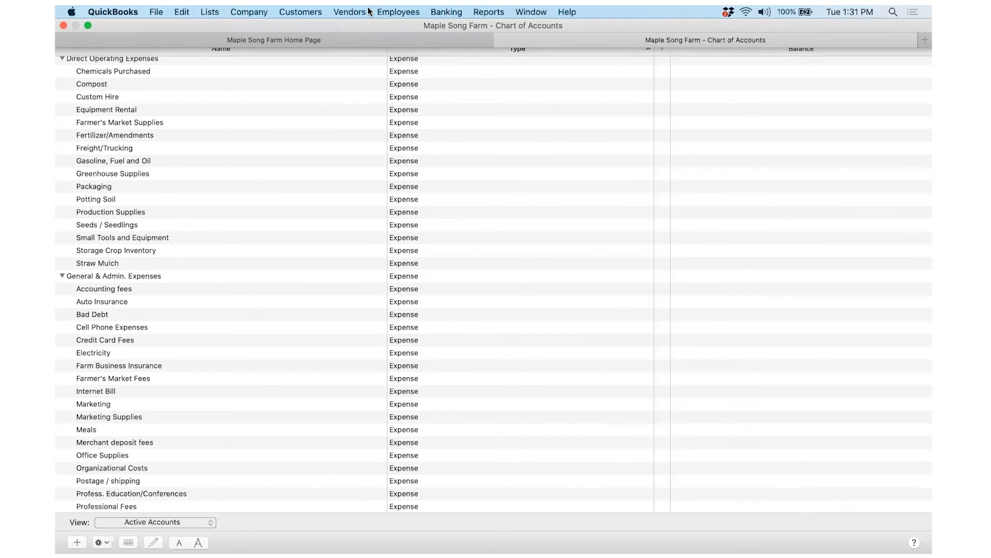
pyautogui.click(444, 11)
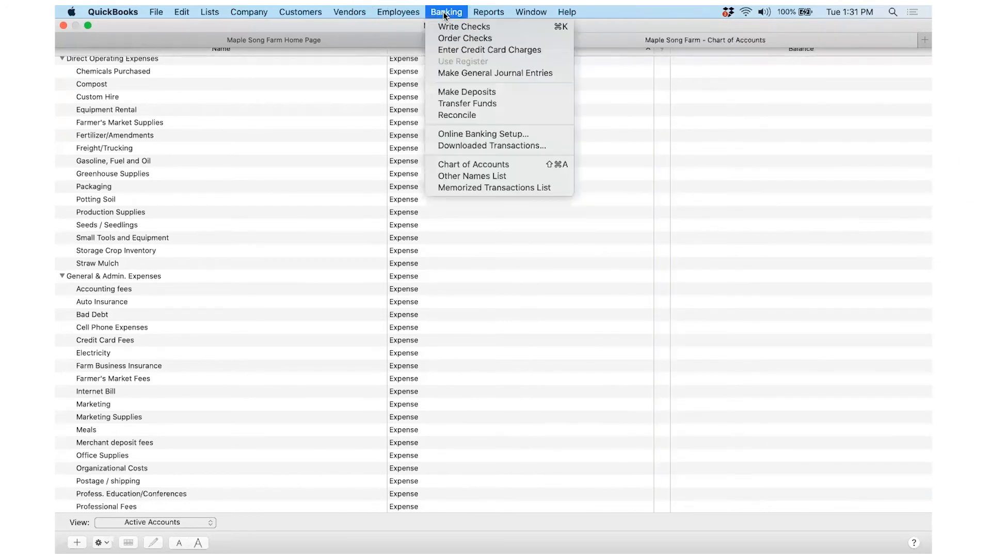
pyautogui.click(438, 92)
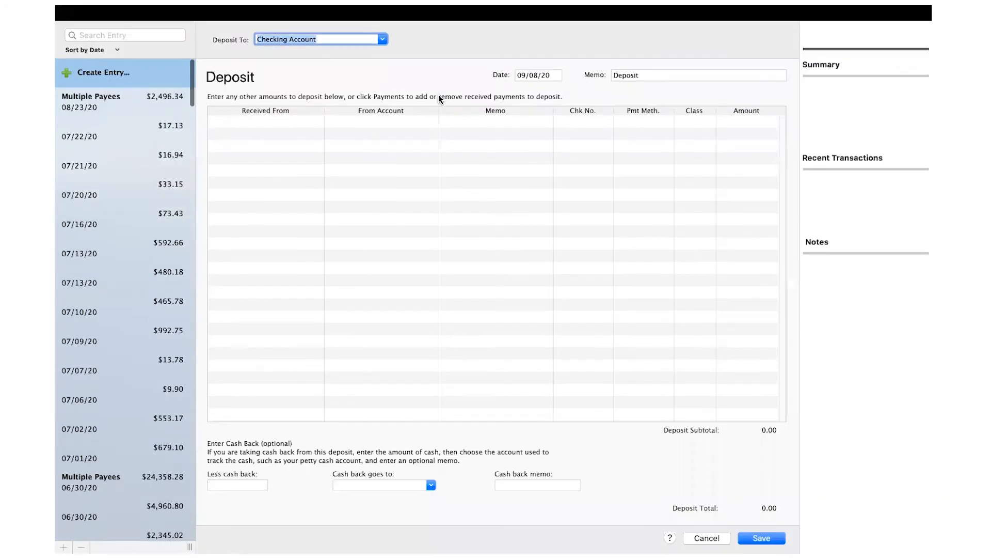
pyautogui.click(655, 119)
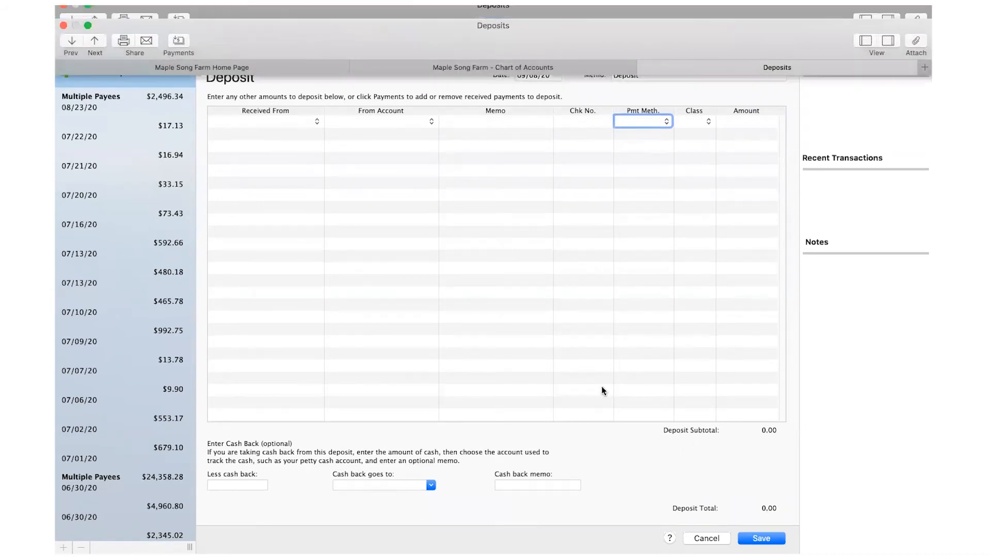
pyautogui.click(712, 539)
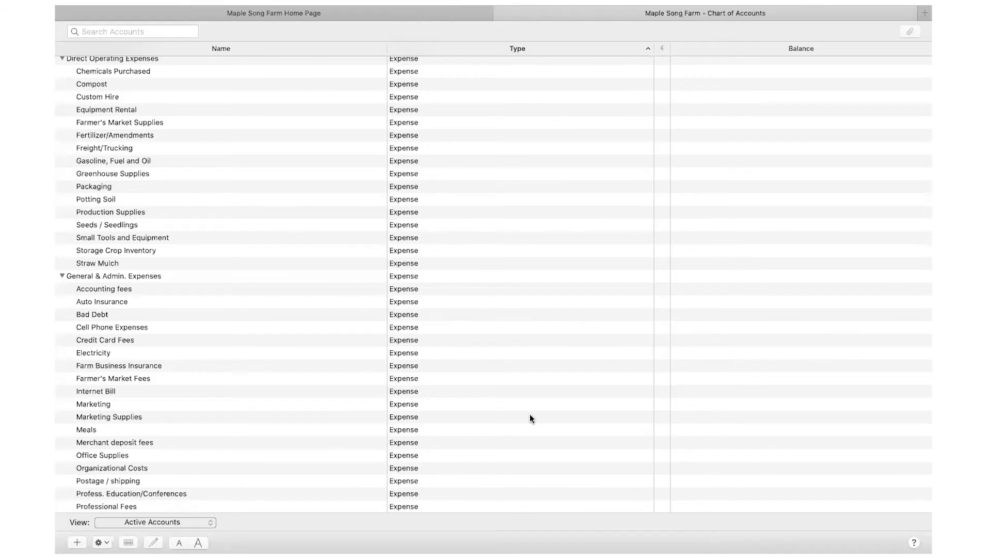
# Run the Profit and Loss Standard report to review how expenses are grouped.
pyautogui.scroll(3, 530, 414)
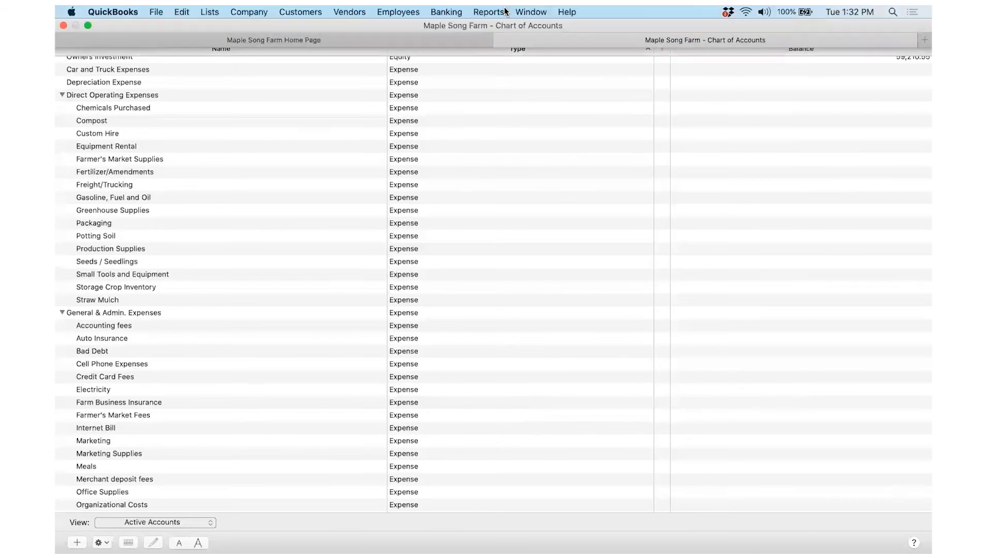
pyautogui.click(491, 12)
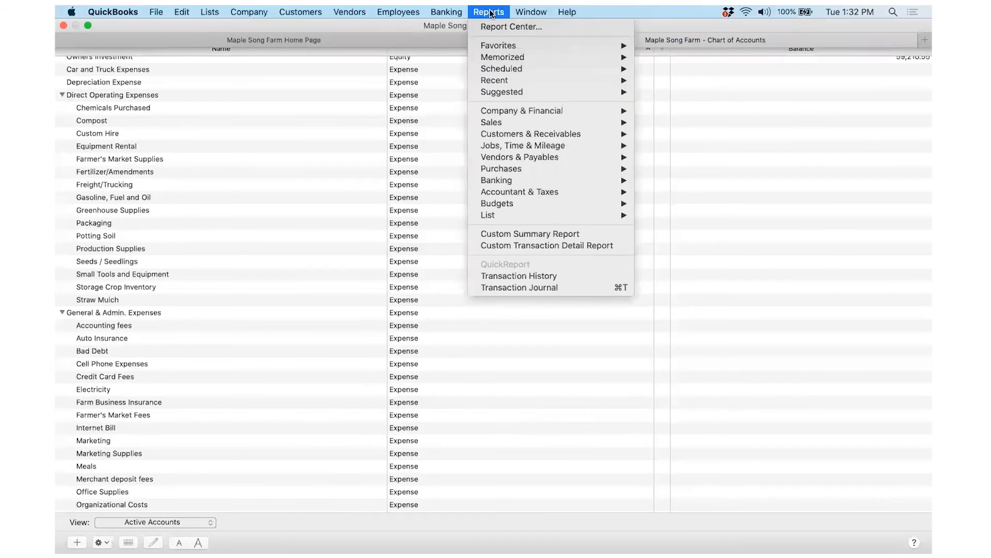
pyautogui.moveTo(485, 111)
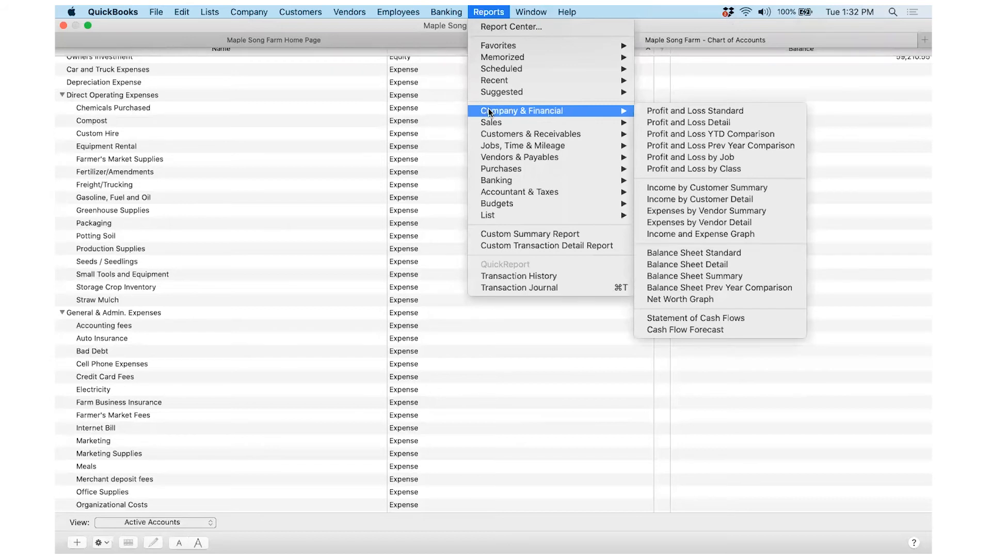
pyautogui.click(665, 111)
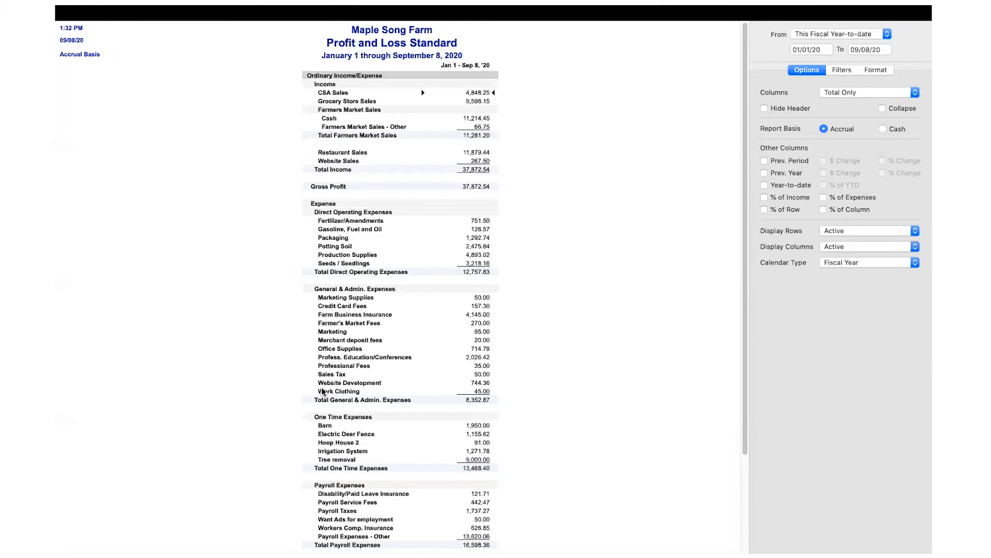
# Make the Work Clothing account a subaccount of Direct Operating Expenses, save it, and check its placement in the Profit and Loss Standard report.
pyautogui.moveTo(491, 10)
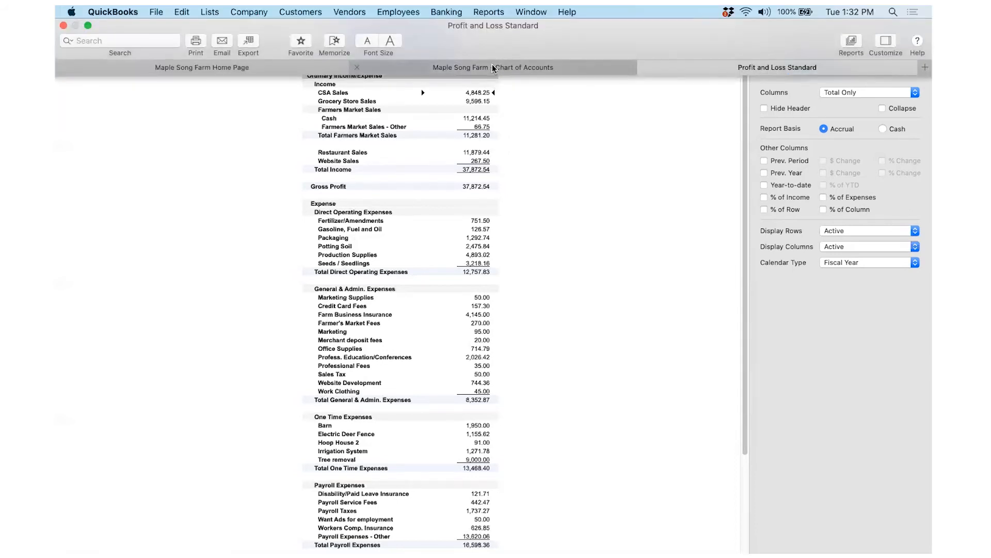
pyautogui.click(492, 66)
pyautogui.scroll(-5, 240, 281)
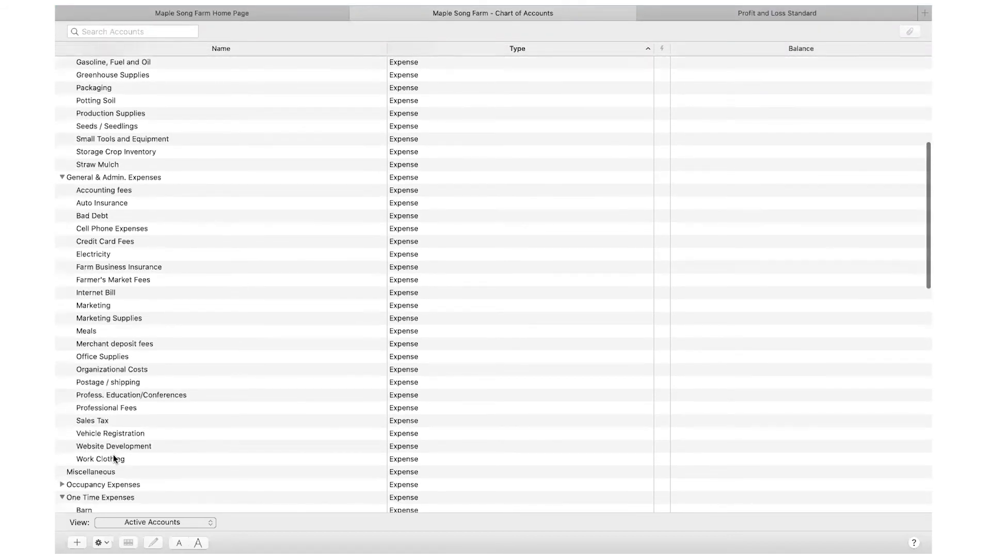
pyautogui.click(113, 454)
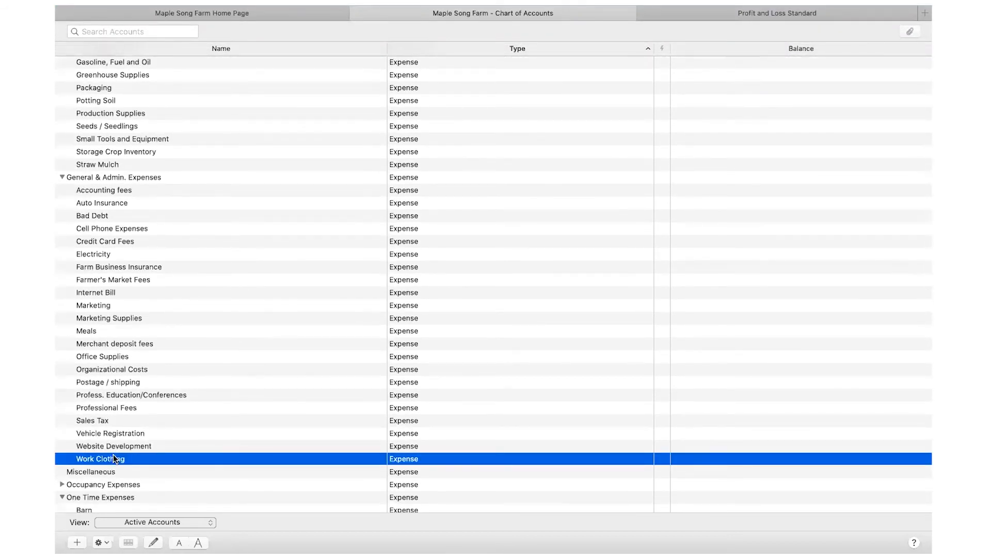
pyautogui.doubleClick(113, 454)
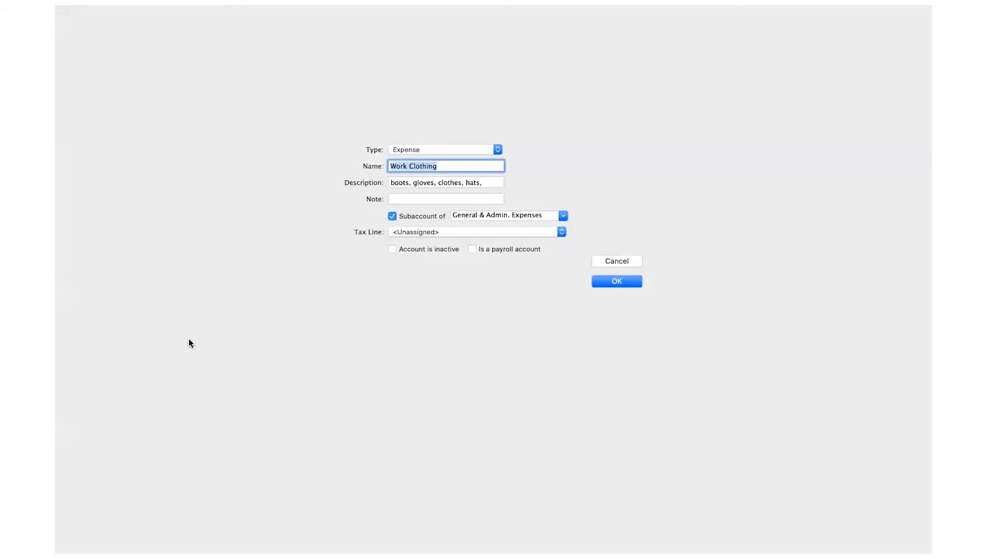
pyautogui.click(560, 216)
pyautogui.click(521, 251)
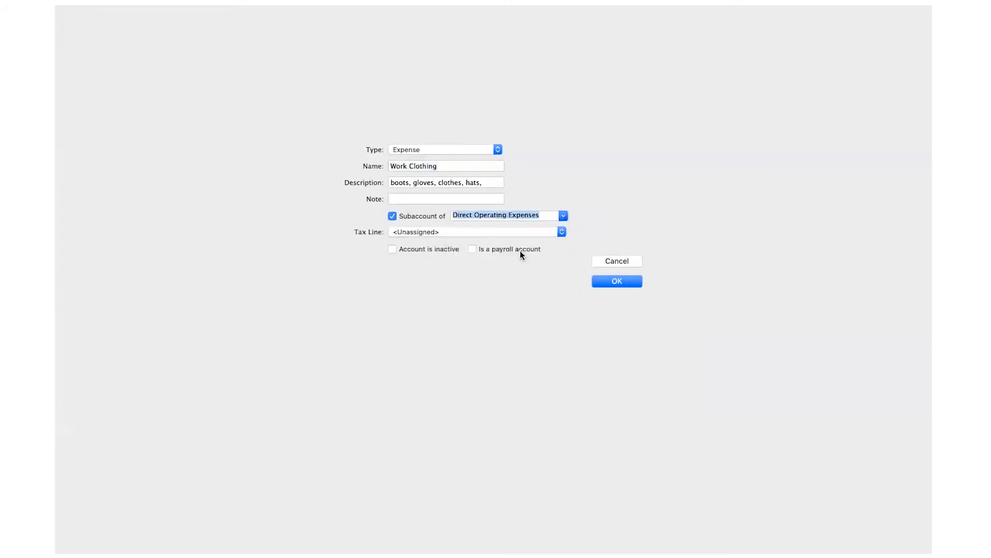
pyautogui.click(607, 281)
pyautogui.click(645, 13)
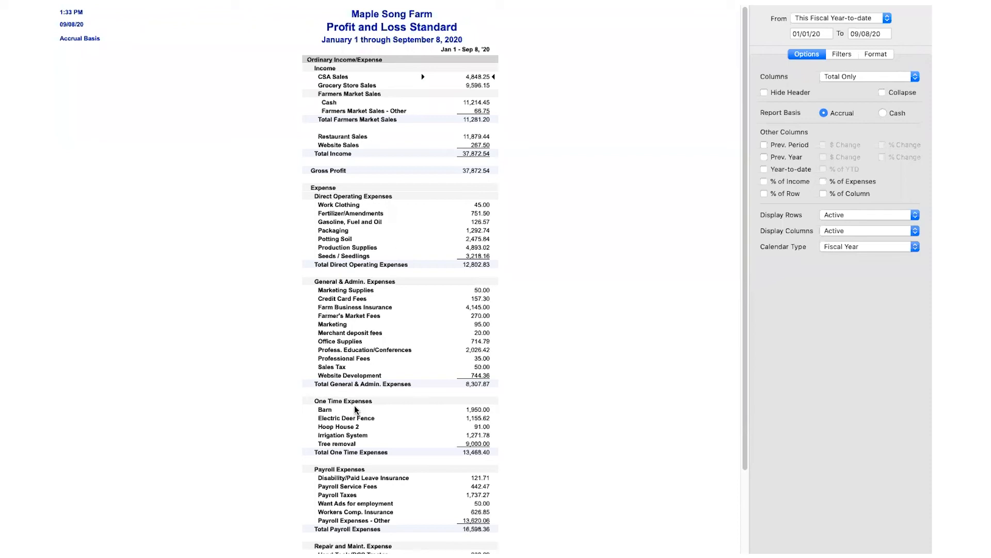
# Write a new check from the Checking Account payable to Johnny's Seed for $300.
pyautogui.moveTo(670, 30)
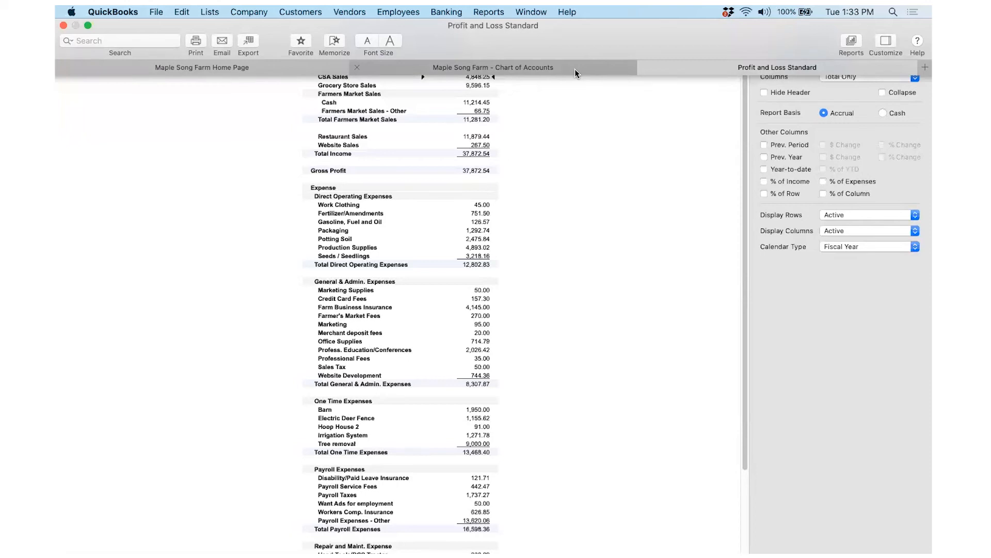
pyautogui.click(437, 12)
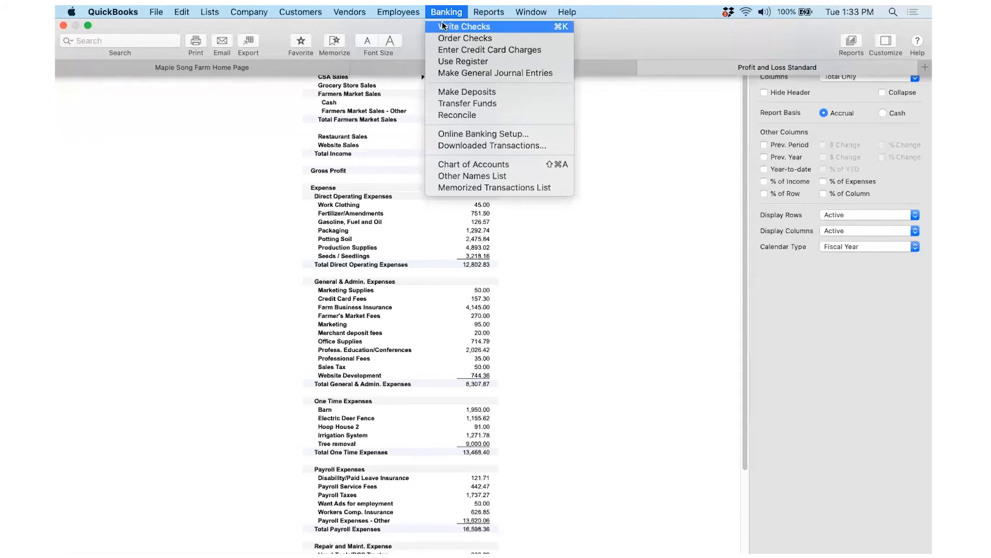
pyautogui.click(443, 26)
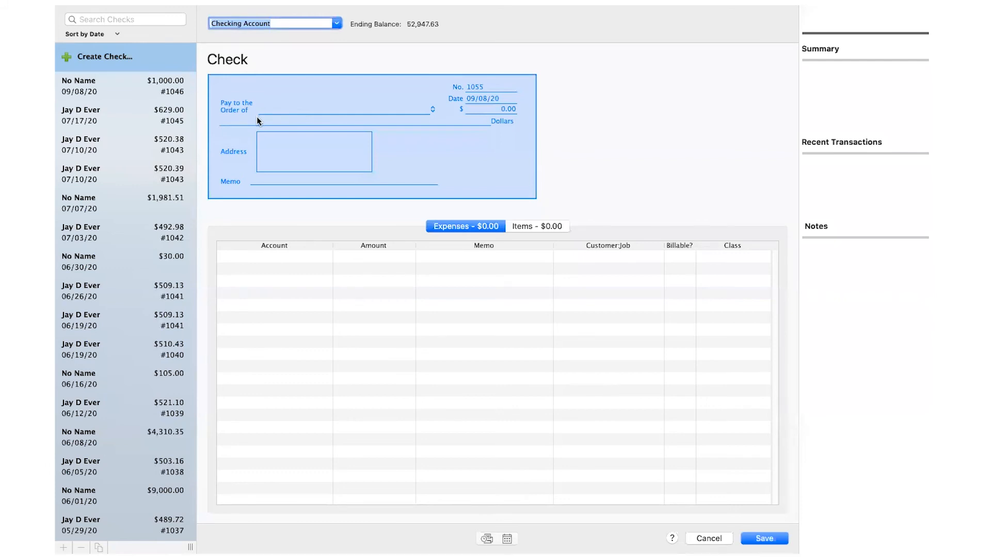
pyautogui.click(292, 104)
pyautogui.write("Johnny's Seed")
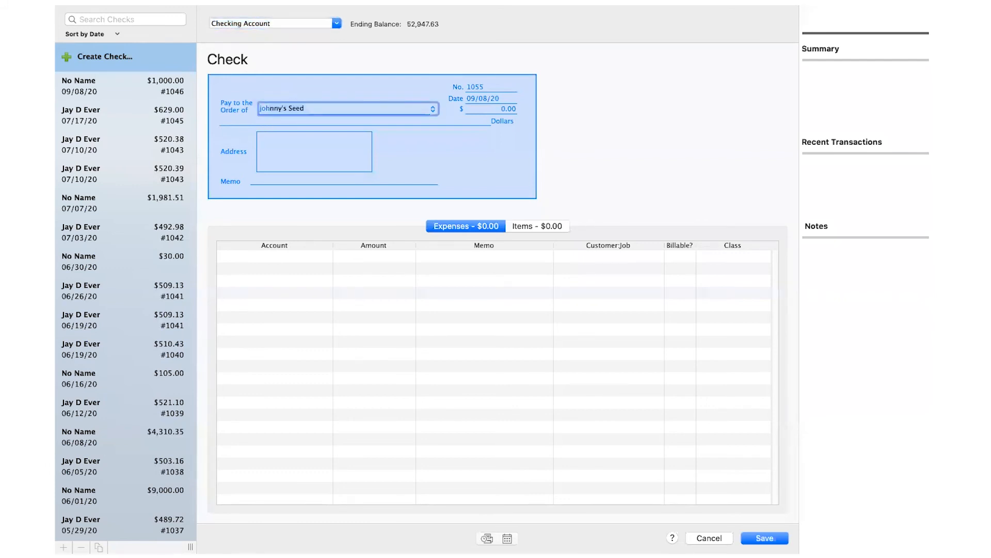
pyautogui.press('Tab')
pyautogui.write('300')
# Enter Row Cover as the check's expense account and begin setting it up as a new account.
pyautogui.press('Tab')
pyautogui.press('Tab')
pyautogui.press('Tab')
pyautogui.write('Row Cover')
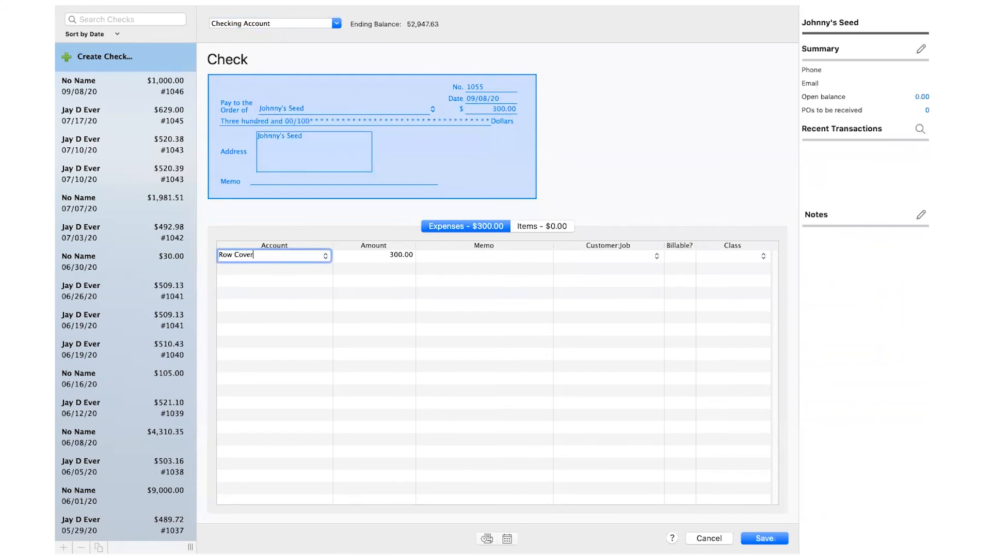
pyautogui.press('Tab')
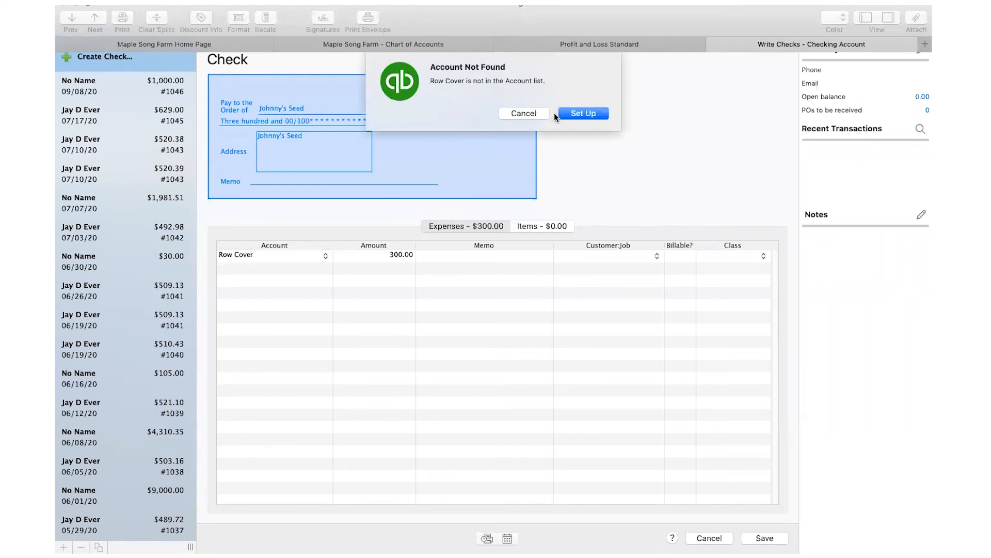
pyautogui.click(583, 113)
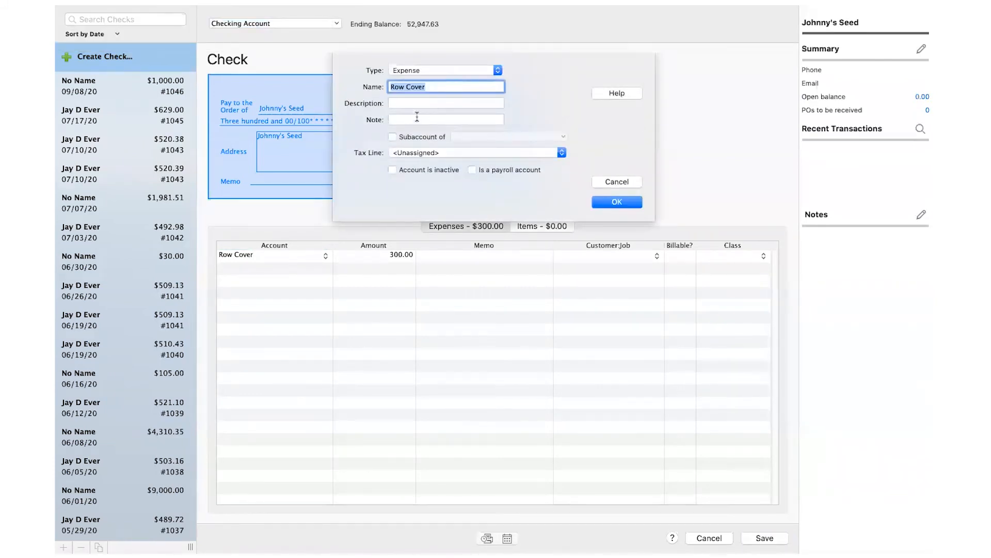
# Make Row Cover a subaccount of Direct Operating Expenses with the tax line Schedule F: Supplies purchased, and save the new account.
pyautogui.click(393, 136)
pyautogui.click(488, 135)
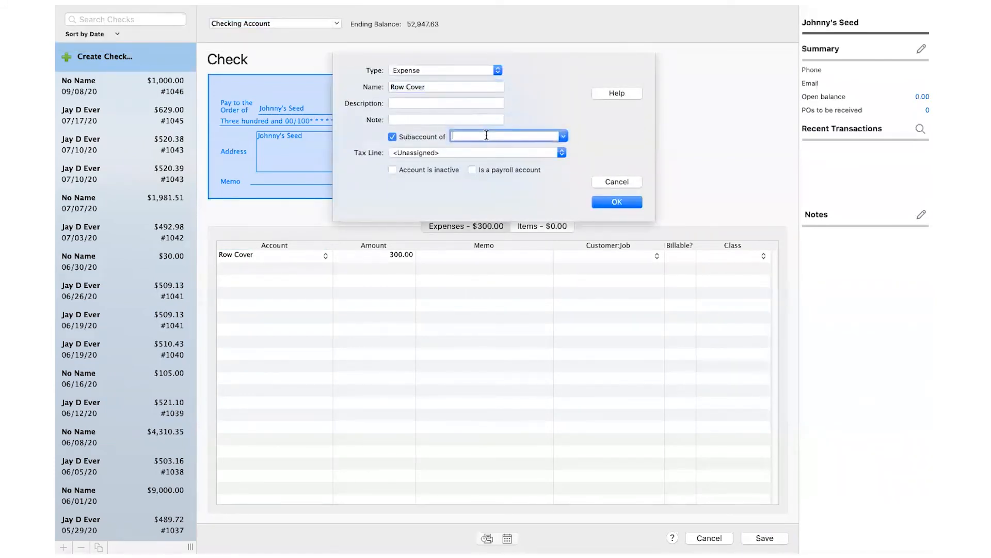
pyautogui.press('Tab')
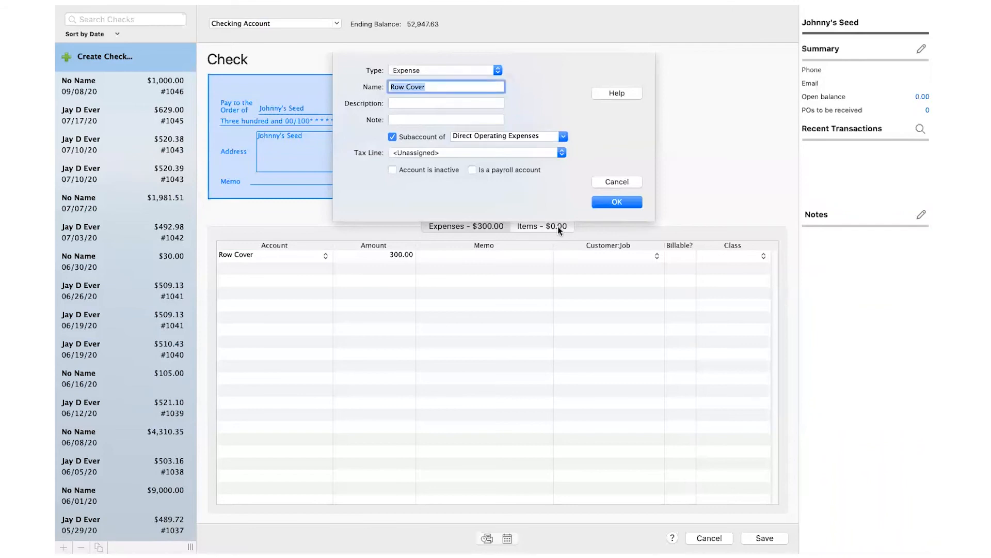
pyautogui.click(527, 153)
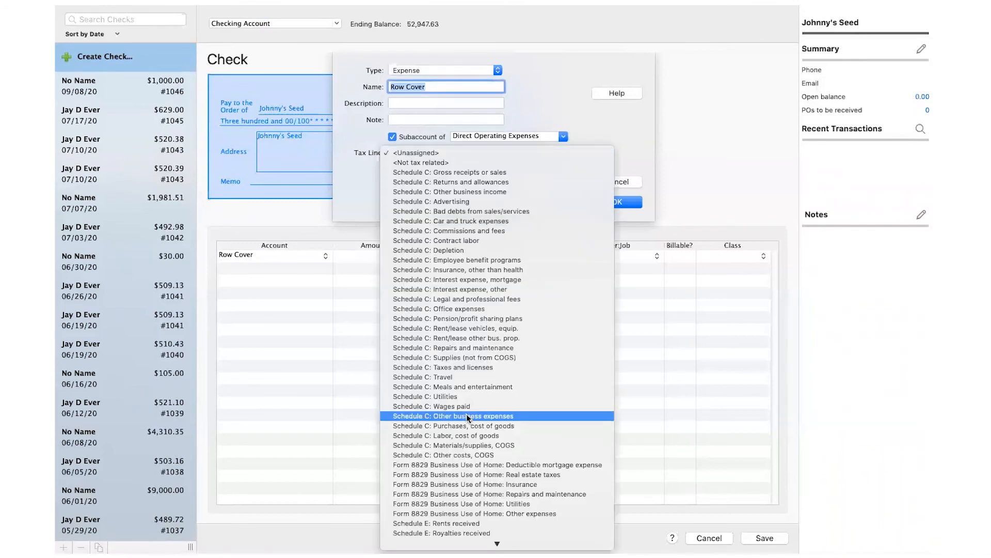
pyautogui.scroll(-5, 469, 419)
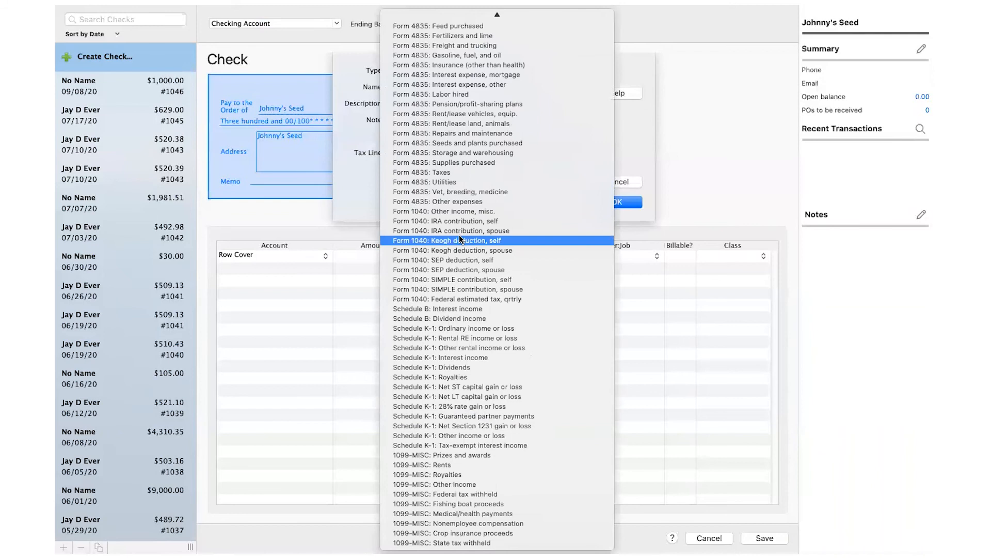
pyautogui.scroll(8, 463, 225)
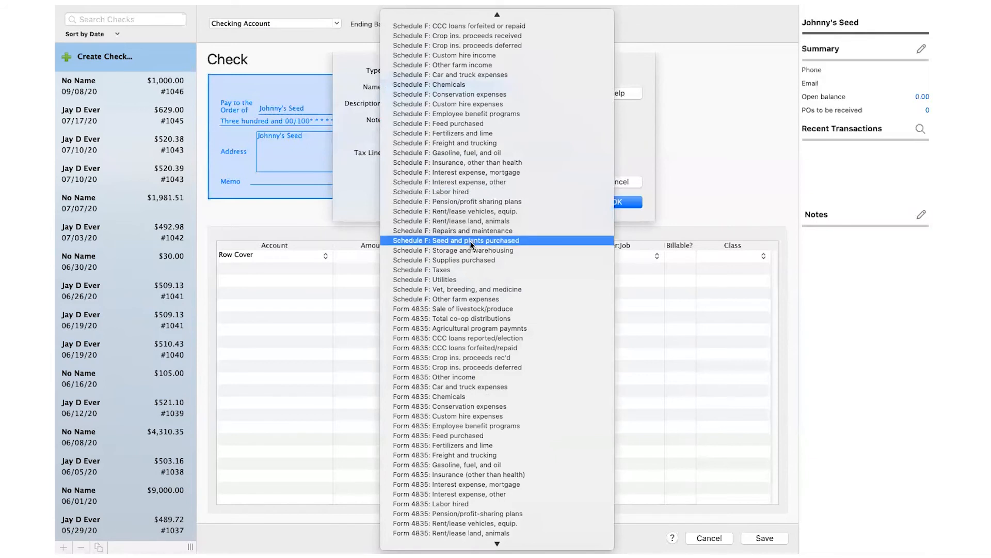
pyautogui.click(469, 260)
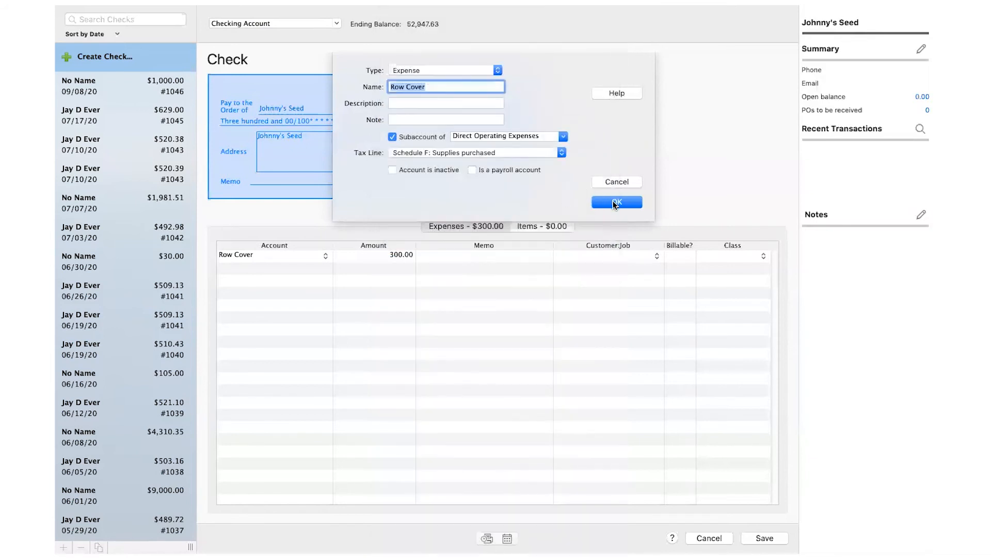
pyautogui.click(615, 203)
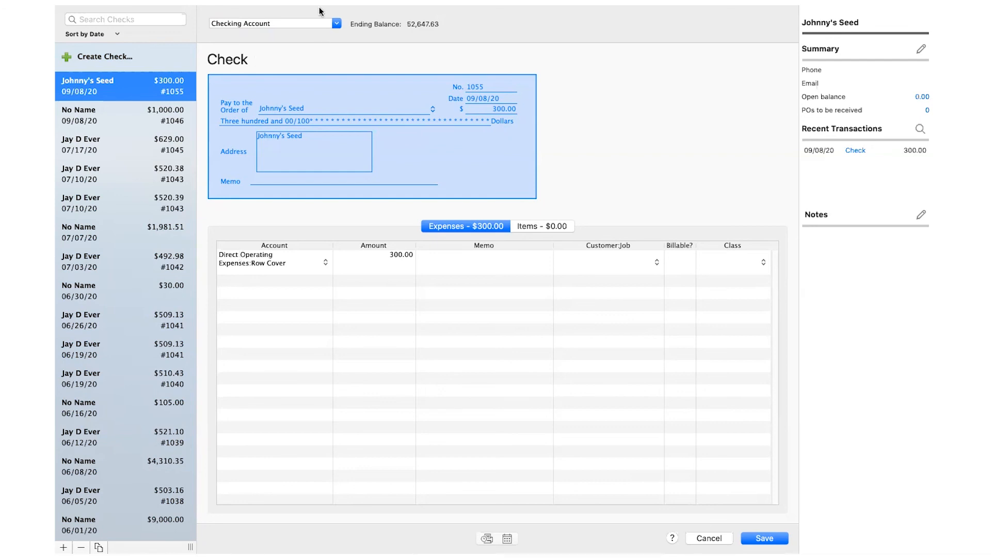
# In the Chart of Accounts, make Row Cover a subaccount of Production Supplies under Direct Operating Expenses and save the change.
pyautogui.moveTo(444, 9)
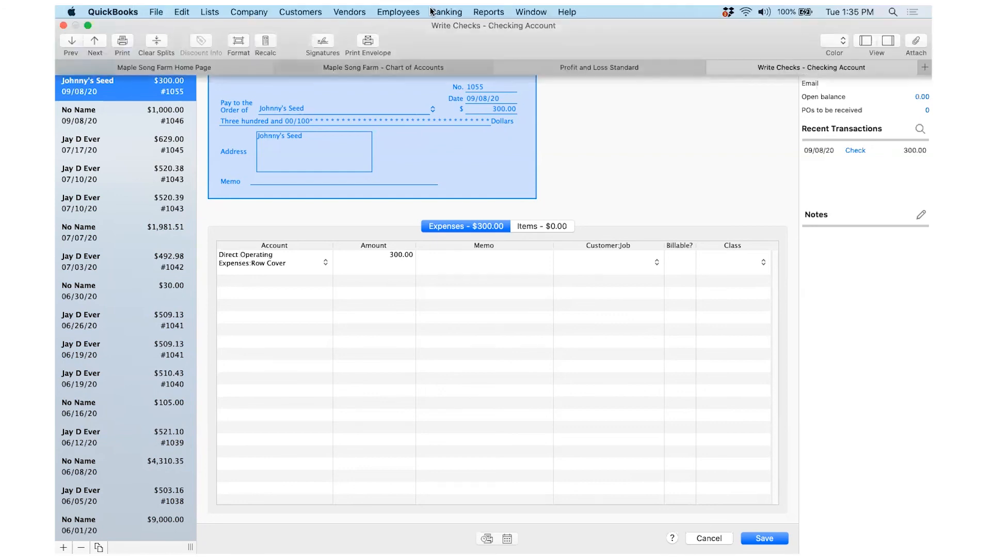
pyautogui.click(391, 67)
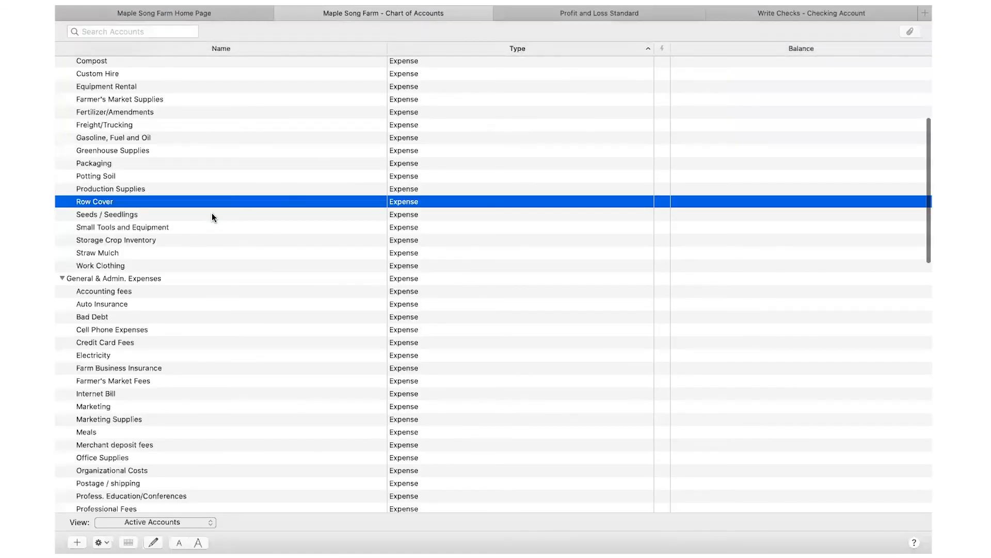
pyautogui.scroll(2, 212, 216)
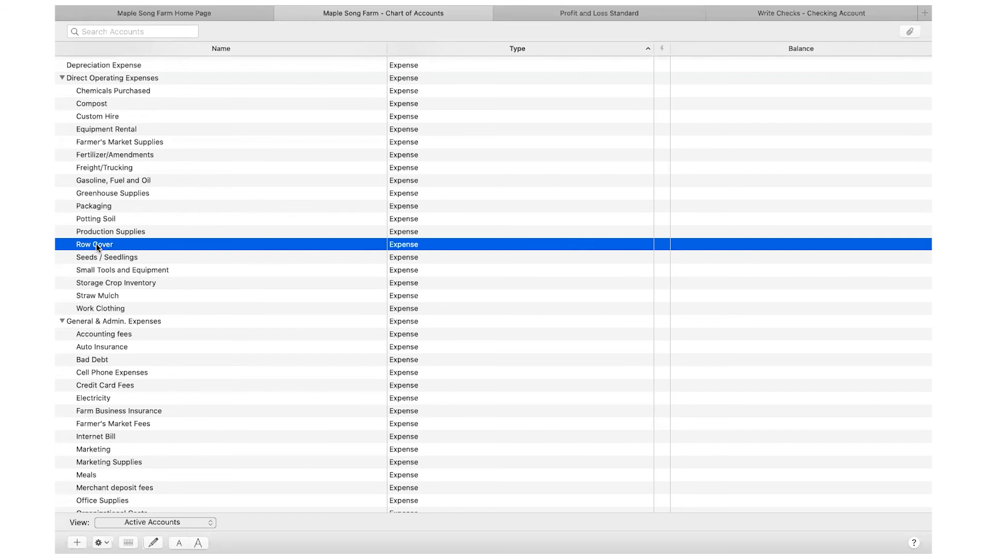
pyautogui.doubleClick(96, 243)
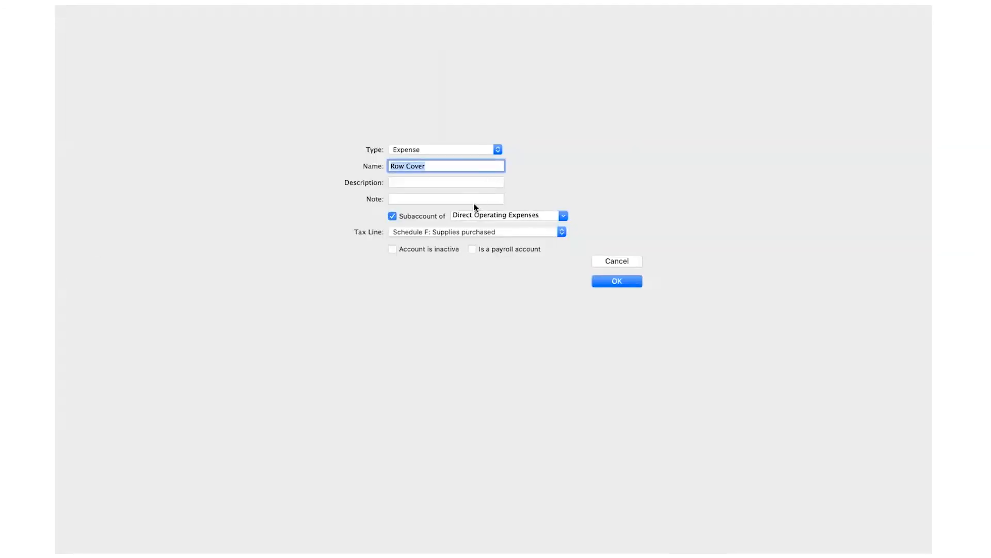
pyautogui.click(562, 215)
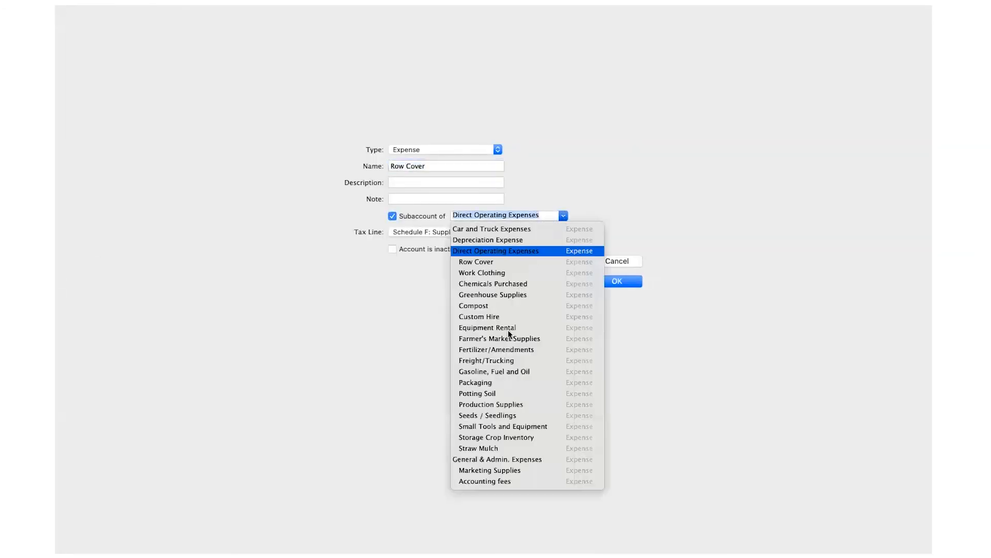
pyautogui.click(493, 403)
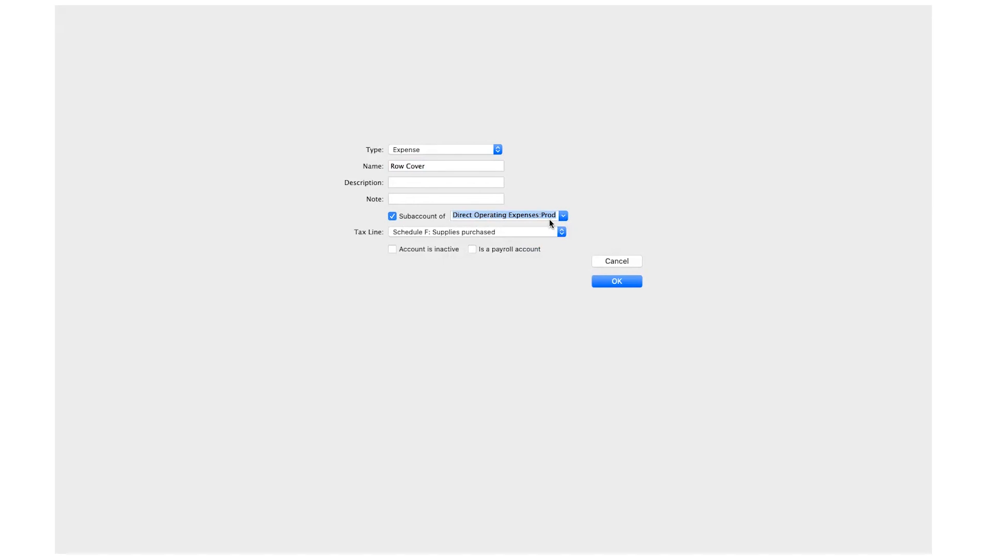
pyautogui.click(608, 284)
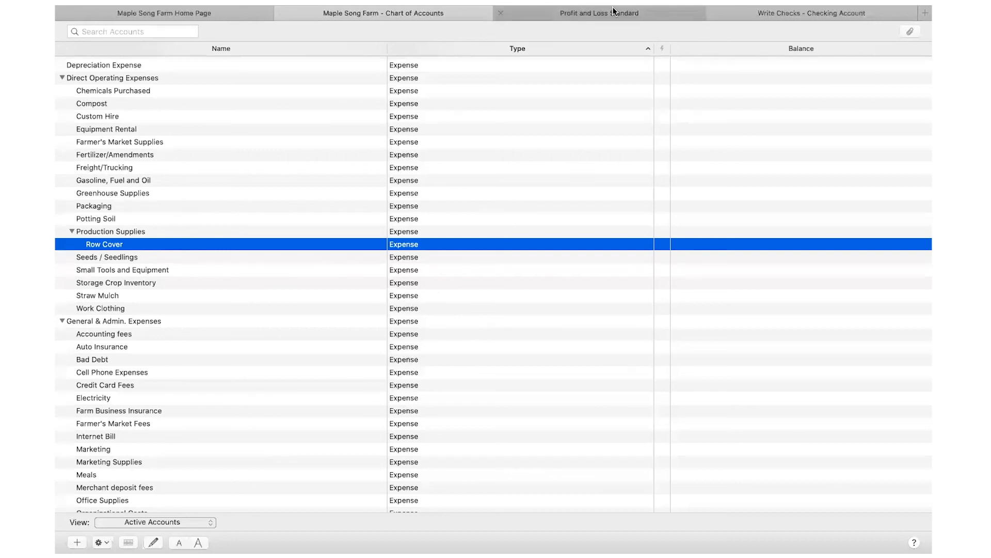
# Return to the $300 Johnny's Seed check, review its expense account, and save the check.
pyautogui.click(780, 41)
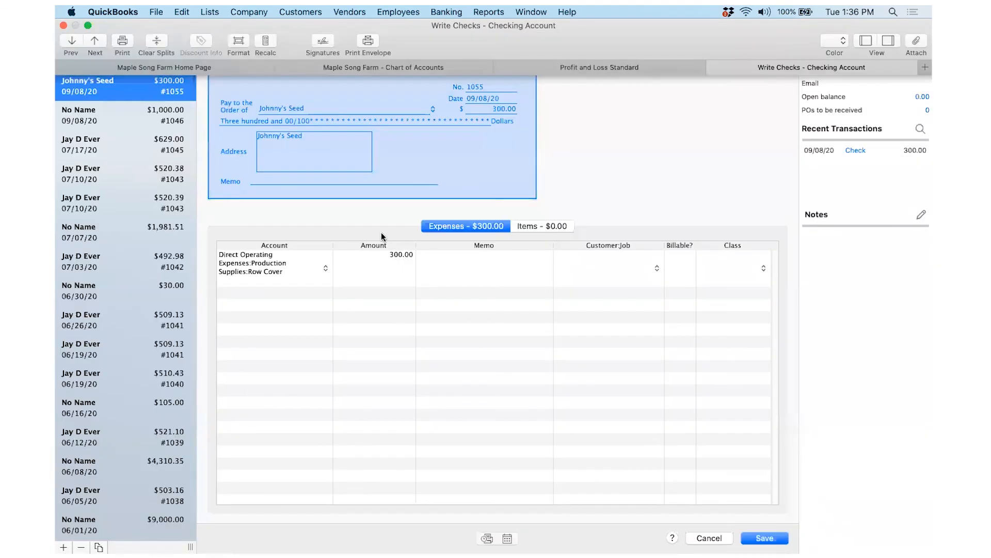
pyautogui.click(765, 539)
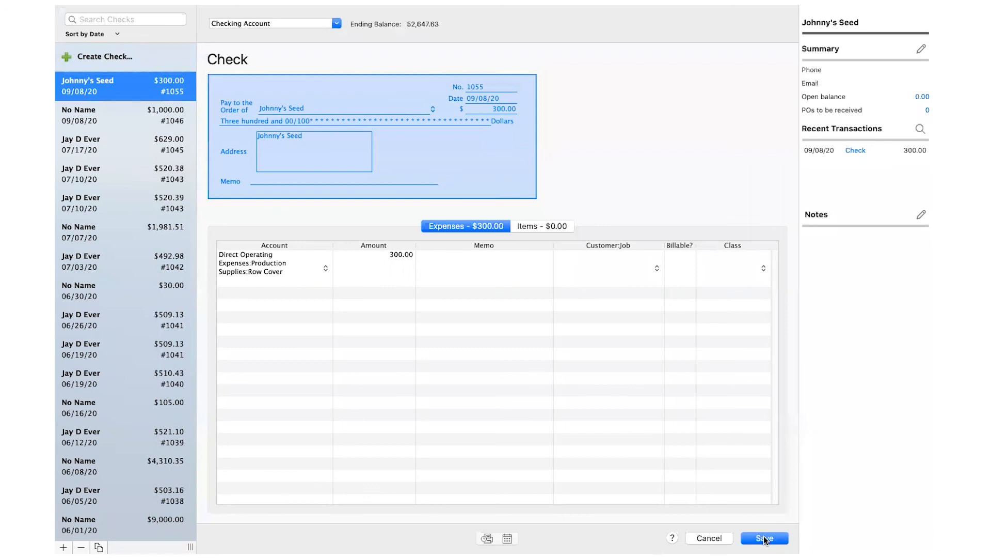
pyautogui.click(765, 539)
# Start another new check and set its first expense line to the Work Clothing account under Direct Operating Expenses.
pyautogui.click(122, 60)
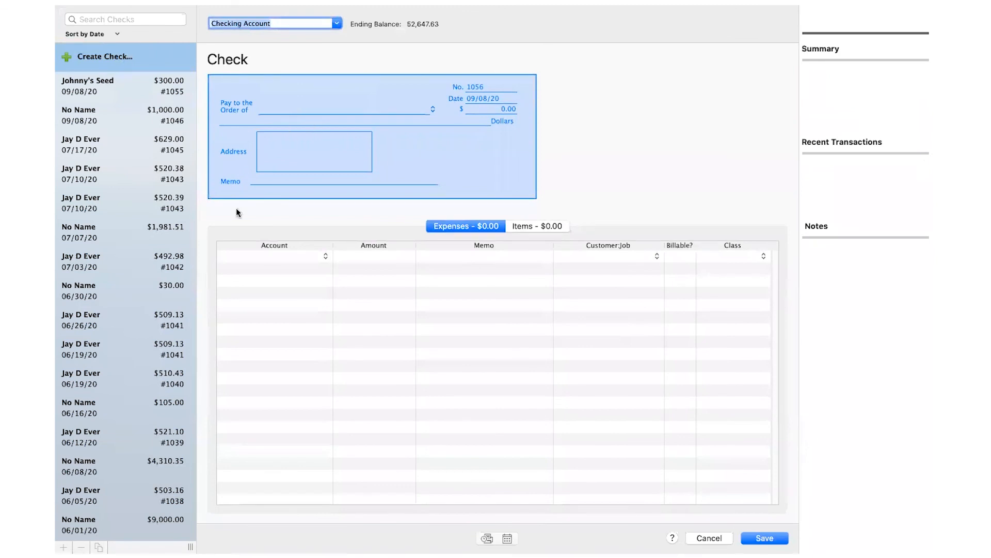
pyautogui.click(243, 256)
pyautogui.write('row')
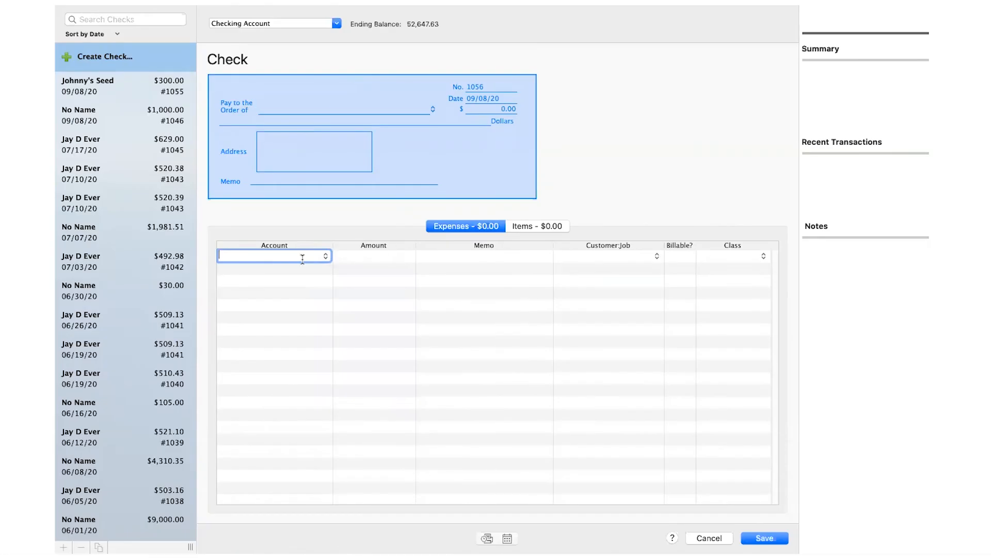
pyautogui.write('work')
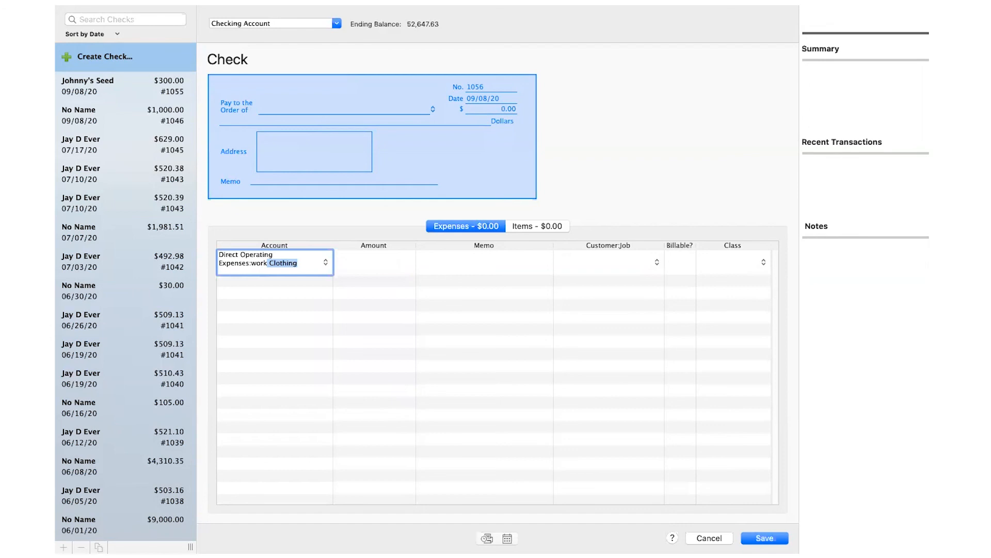
pyautogui.press('Tab')
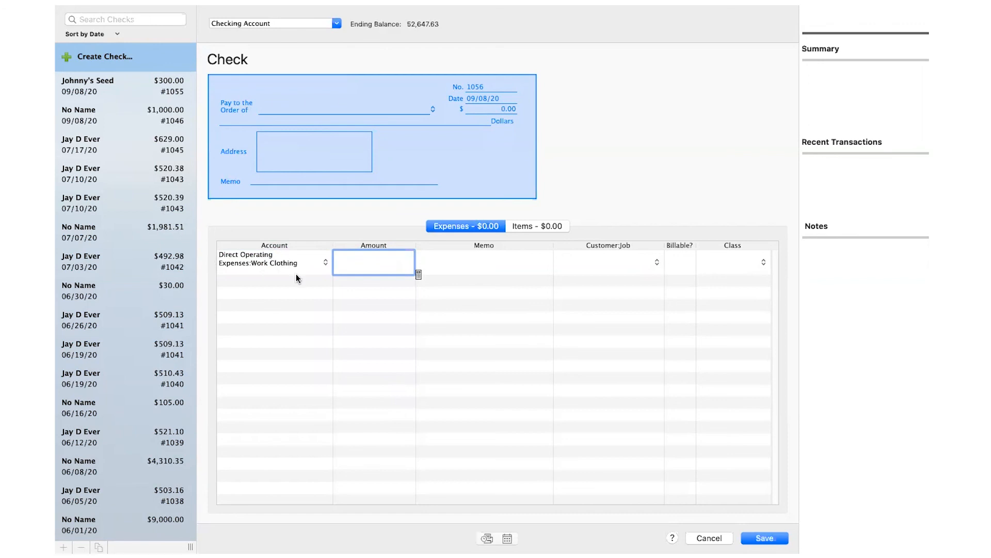
pyautogui.click(301, 262)
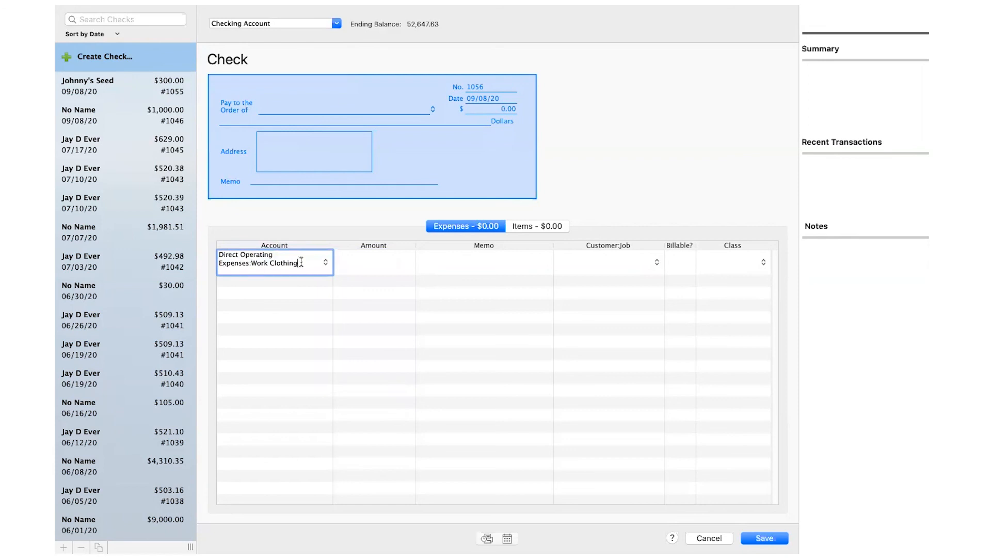
pyautogui.moveTo(615, 10)
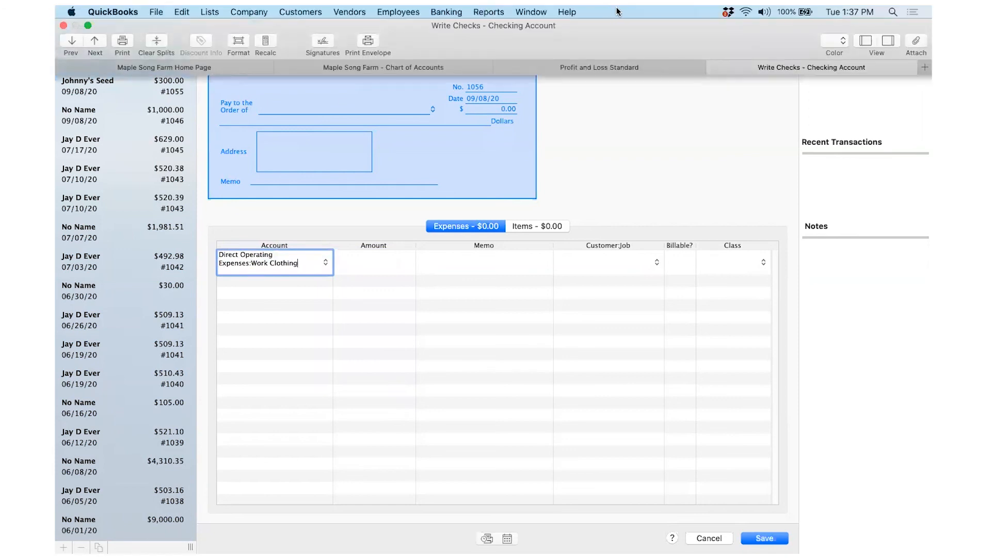